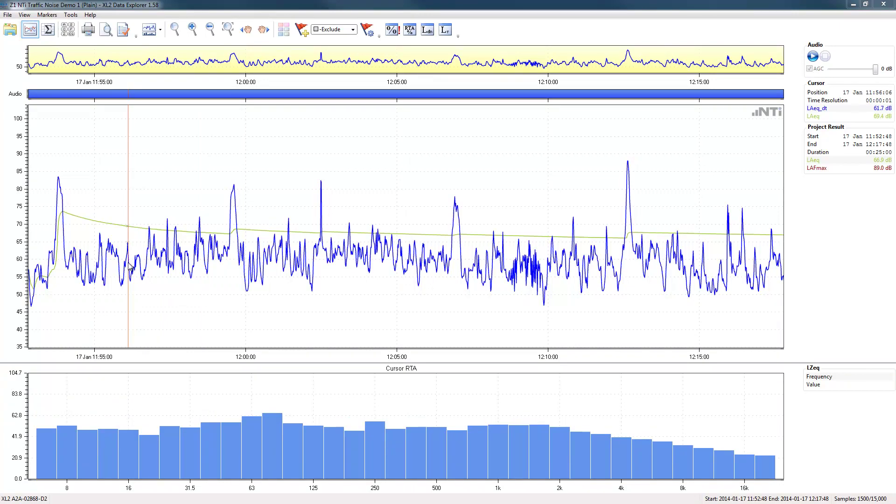
Listen to the recorded audio at the first noise peak, around 11:53:48, and stop playback.
drag(128, 266, 145, 99)
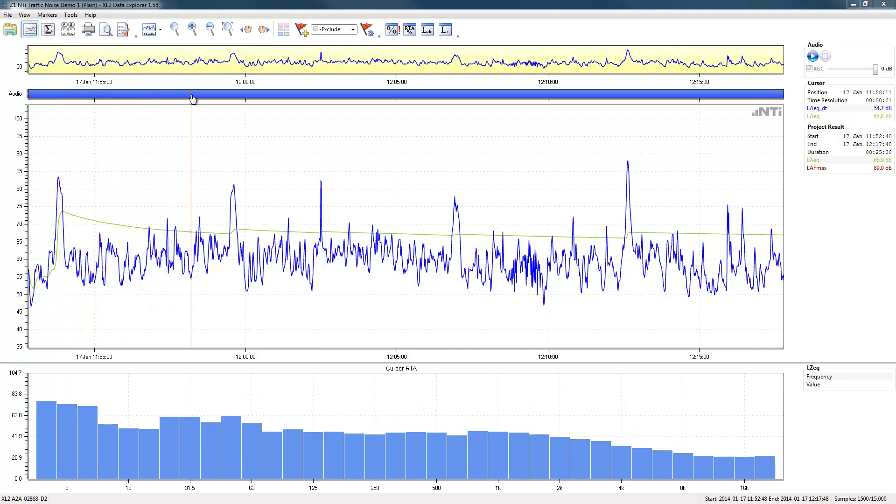
click(59, 95)
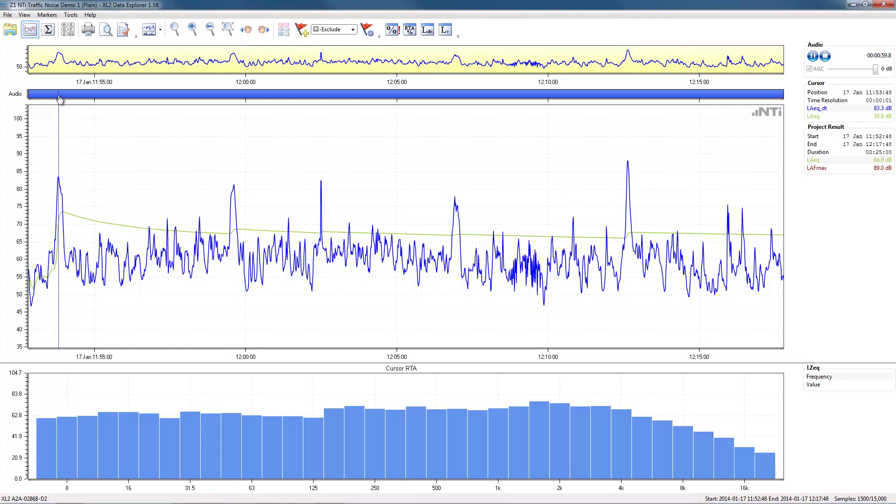
click(825, 56)
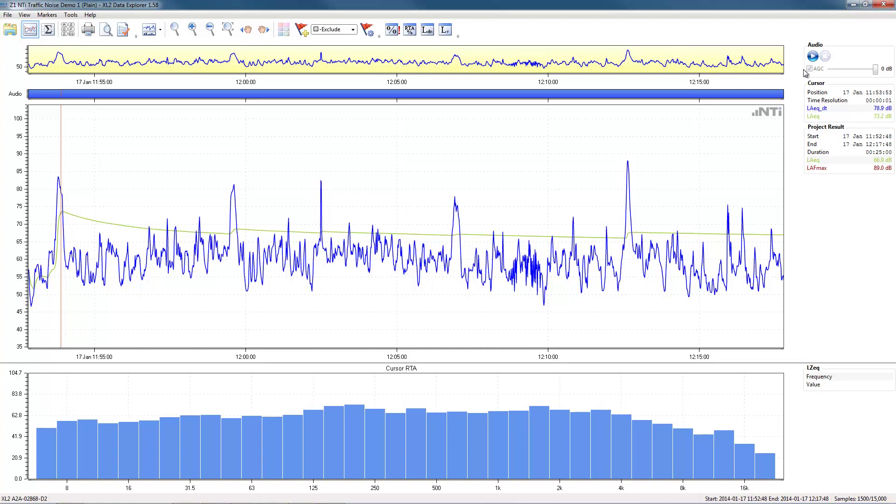
Listen to the recorded audio at the highest noise peak, around 12:12:38, and stop playback.
drag(766, 154, 231, 100)
drag(286, 111, 627, 111)
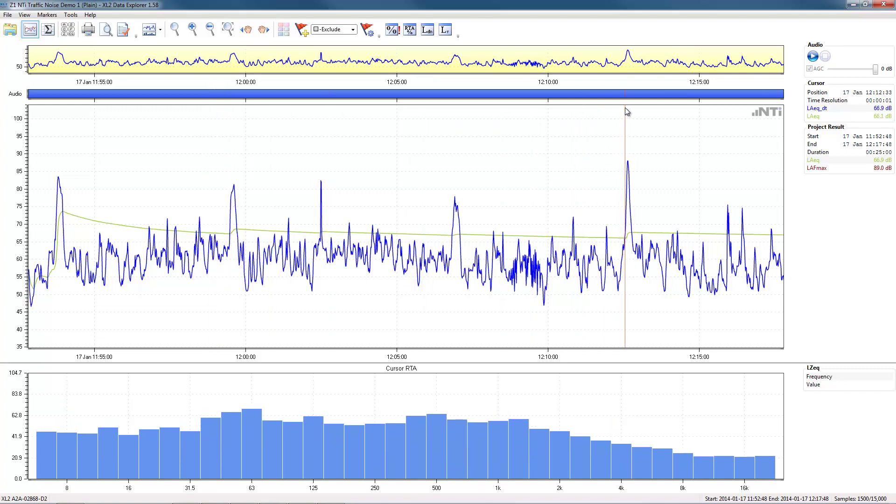
click(626, 98)
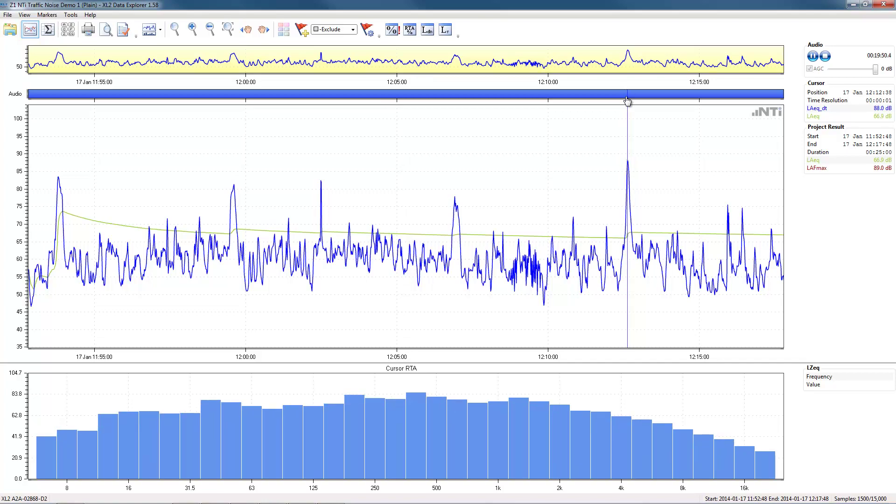
click(825, 56)
Listen to the recorded audio at the narrow peak around 12:15:55 and stop playback.
drag(734, 100, 728, 101)
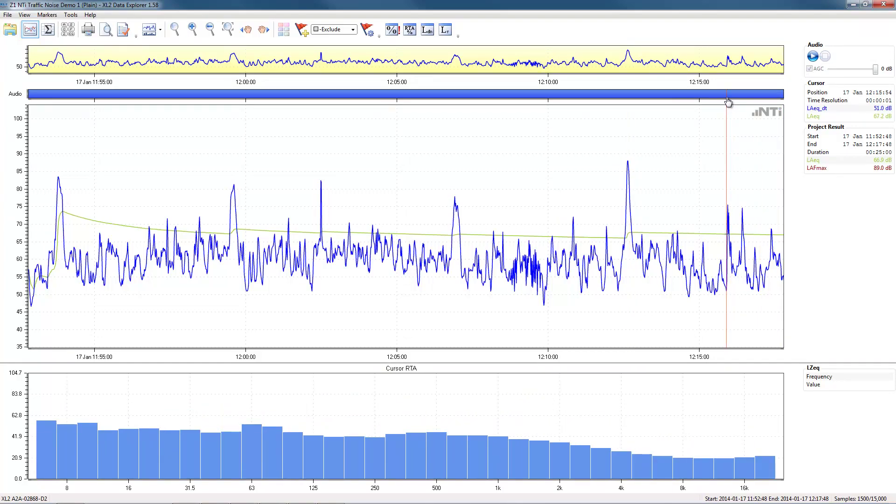
click(727, 98)
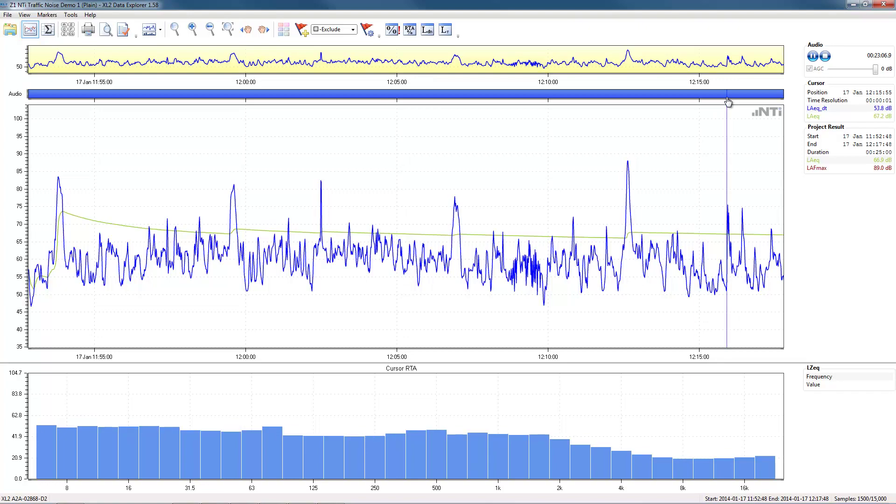
click(825, 56)
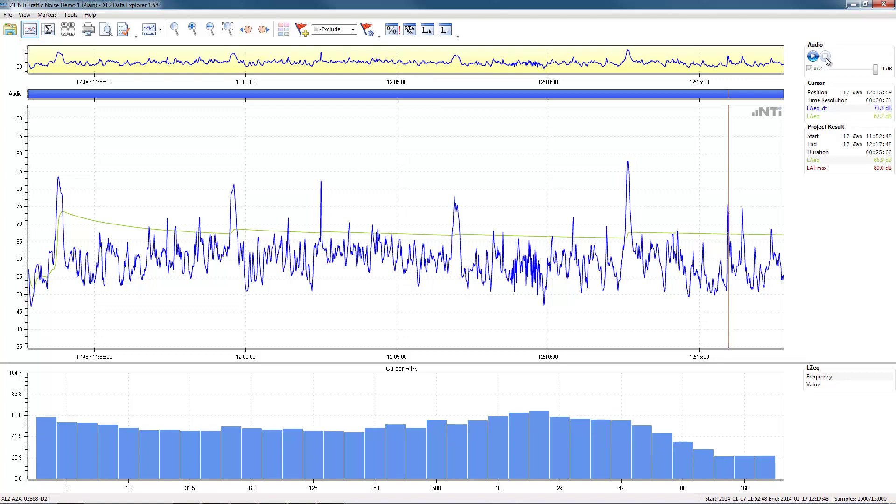
Examine the level trace between about 11:57 and 12:06 at several zoom levels and return to the full recording.
drag(729, 280, 223, 224)
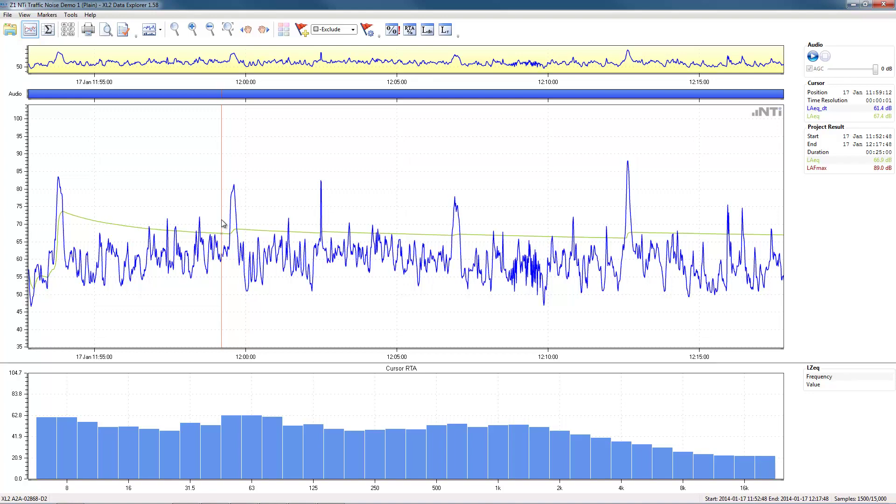
drag(223, 224, 209, 236)
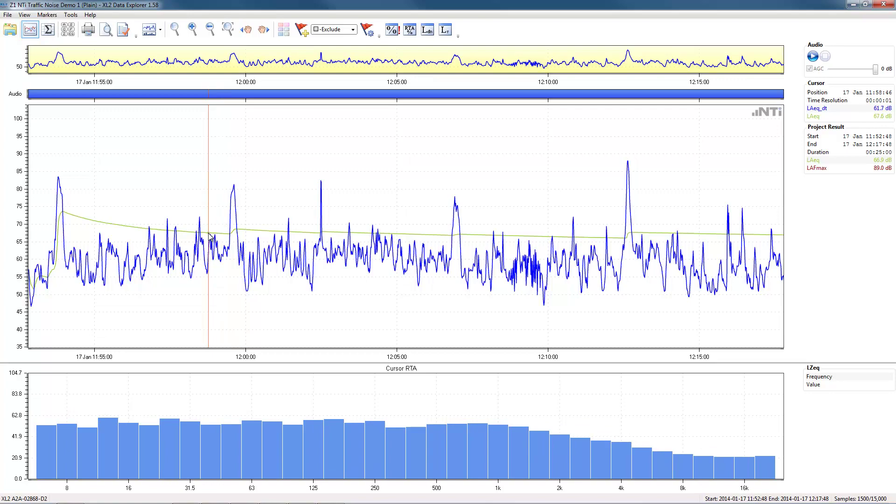
drag(171, 231, 260, 229)
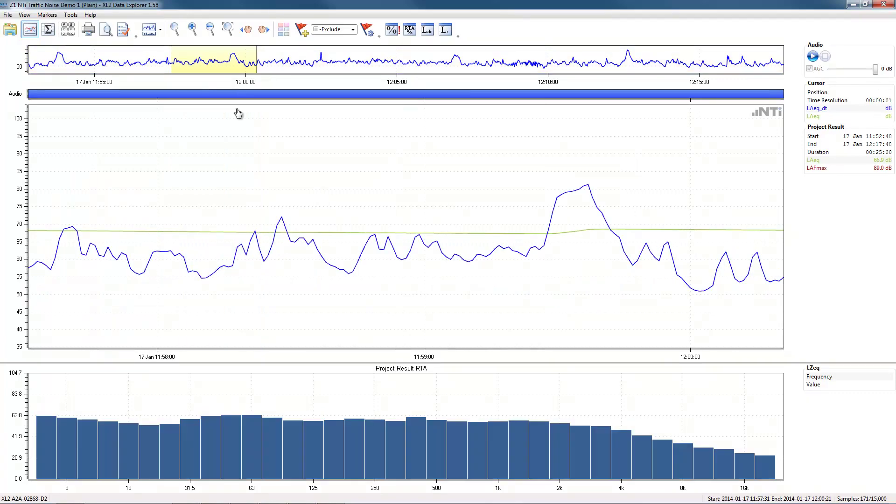
click(225, 164)
scroll(226, 164, down, 5)
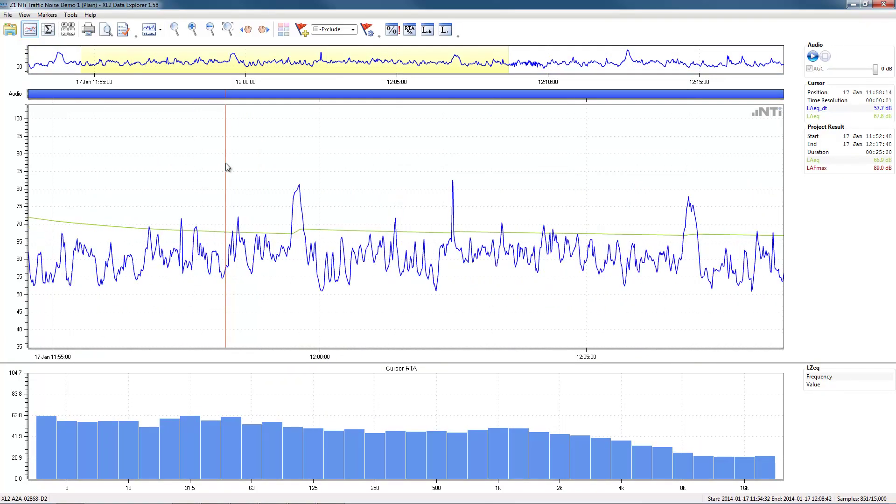
scroll(226, 164, up, 2)
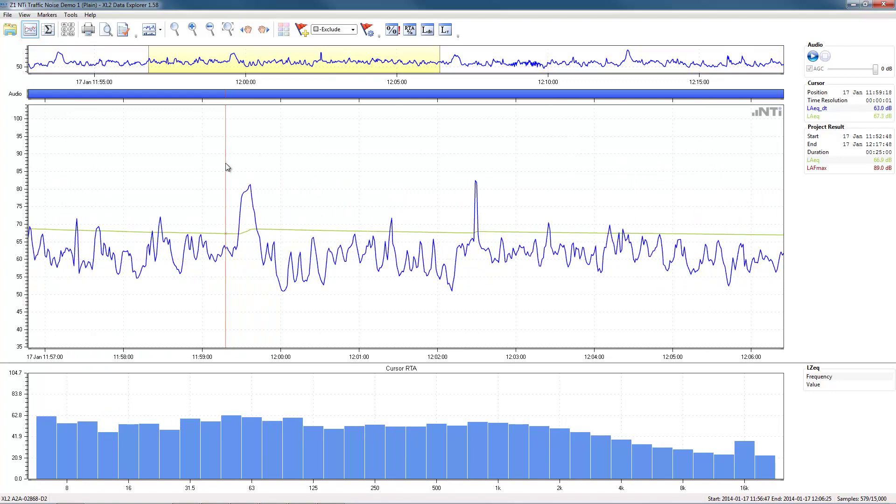
scroll(225, 163, up, 1)
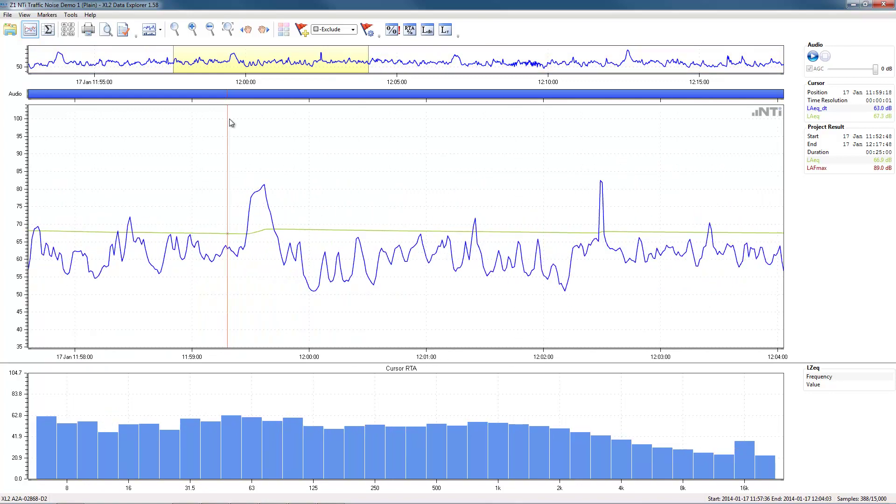
drag(247, 56, 296, 57)
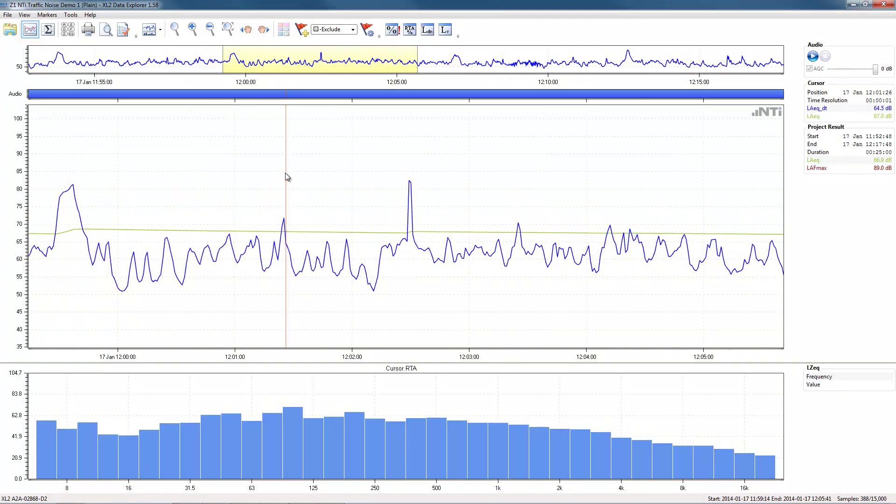
scroll(287, 176, down, 3)
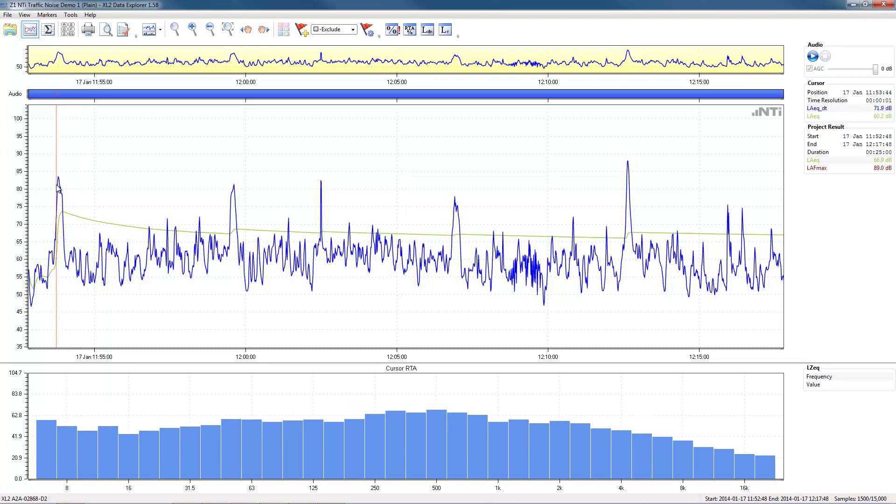
Place an Exclude marker over the first noise peak, from about 11:53:39 to 11:54:02, and select it.
click(301, 30)
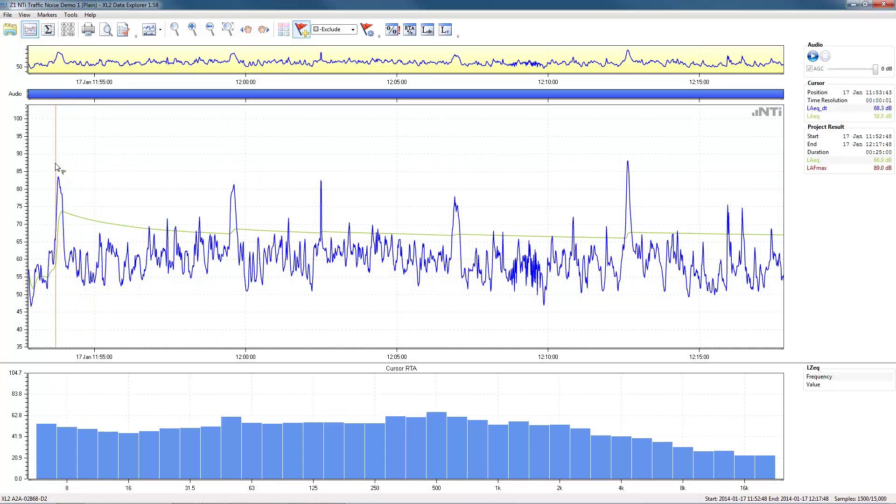
drag(54, 166, 65, 164)
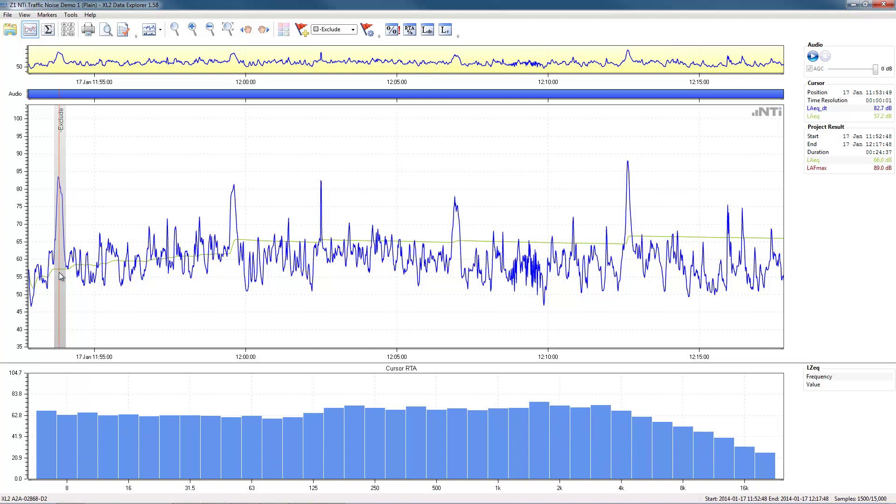
click(62, 126)
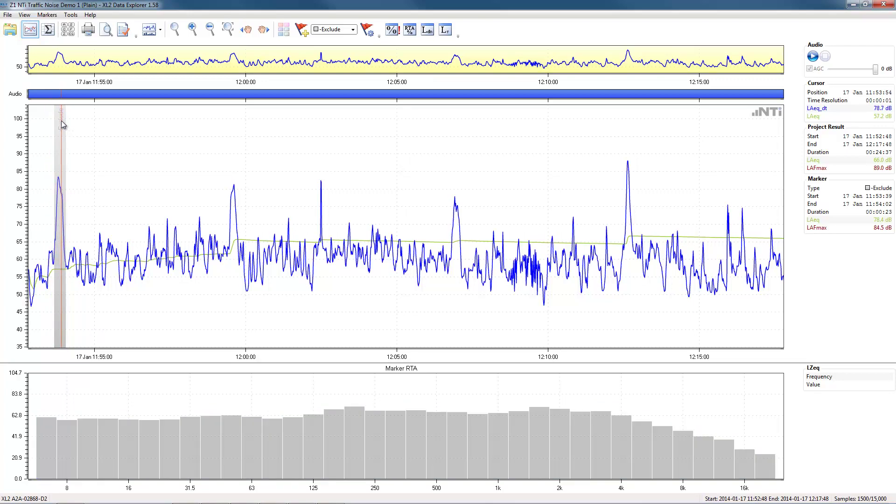
Delete the Exclude marker over the first noise peak.
right_click(61, 122)
click(102, 140)
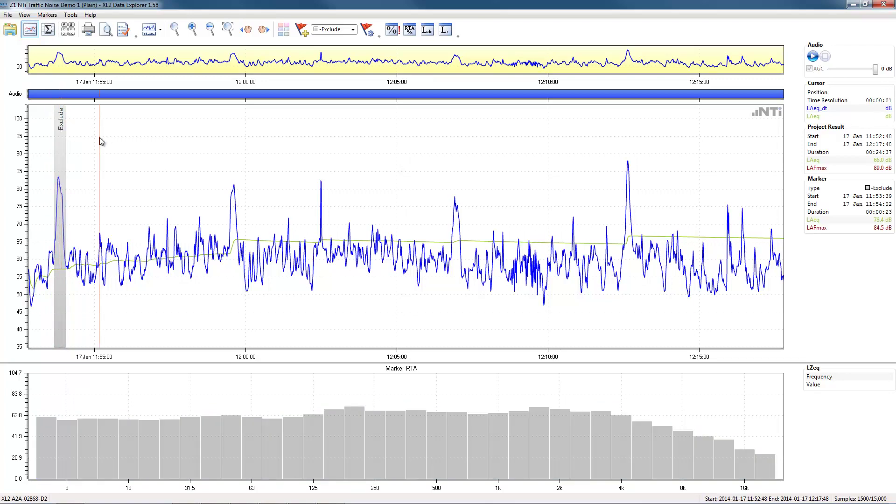
key(Delete)
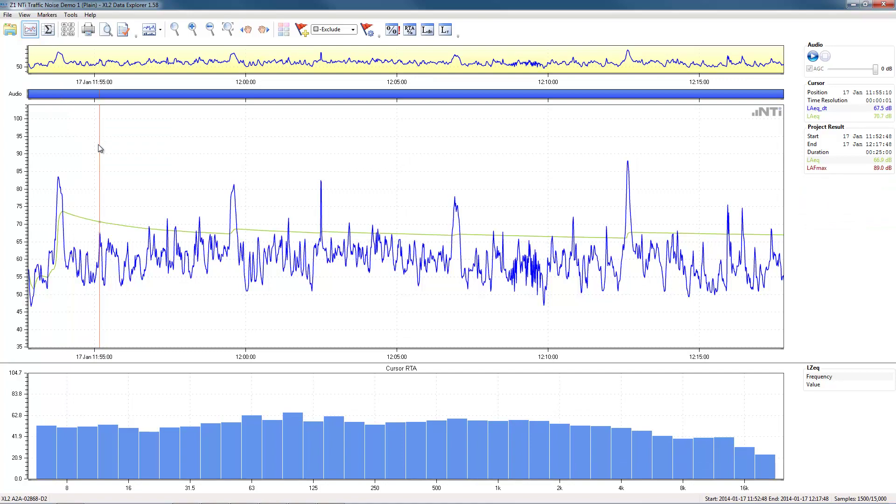
Set the audit intervals to 5' in the advanced level setup and apply the change.
click(61, 219)
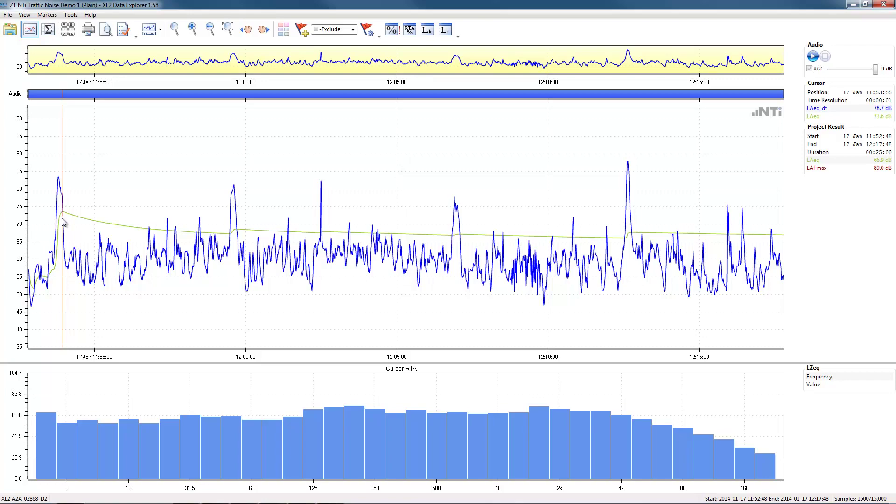
drag(63, 221, 80, 212)
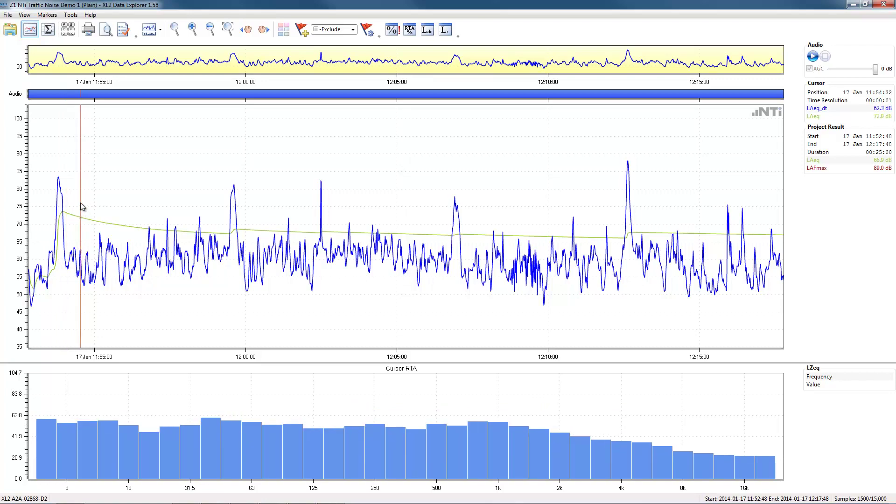
click(68, 32)
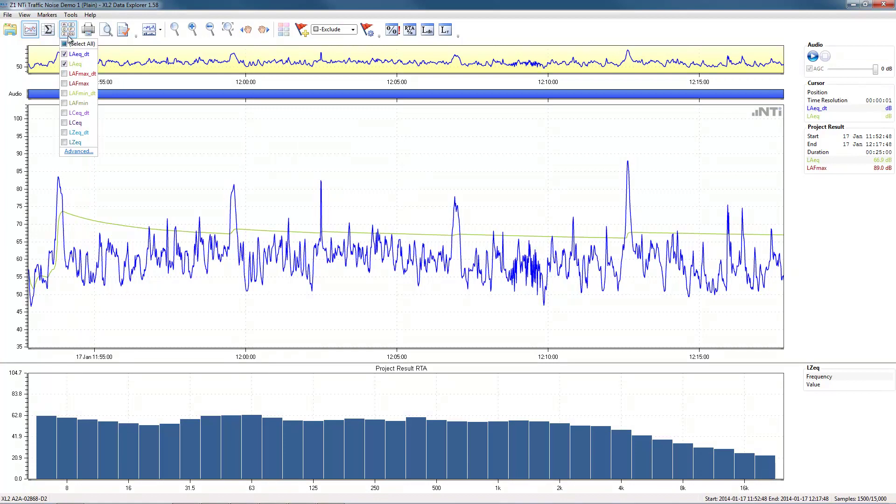
click(78, 150)
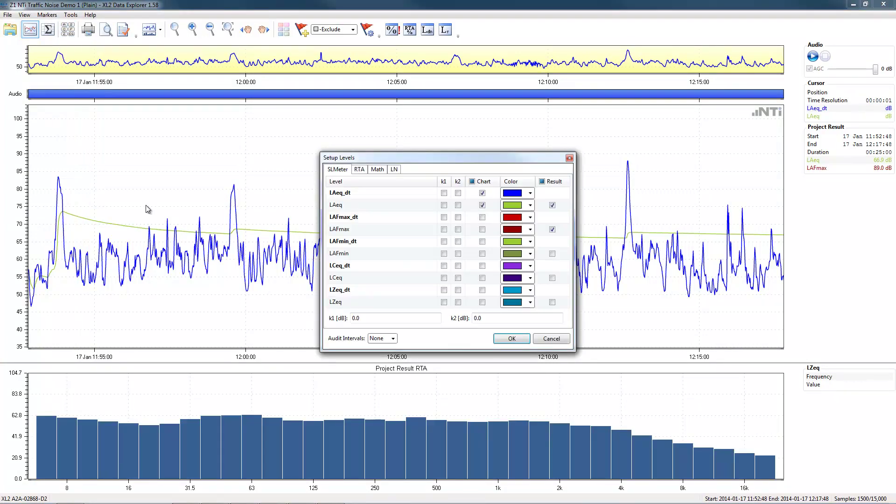
click(394, 340)
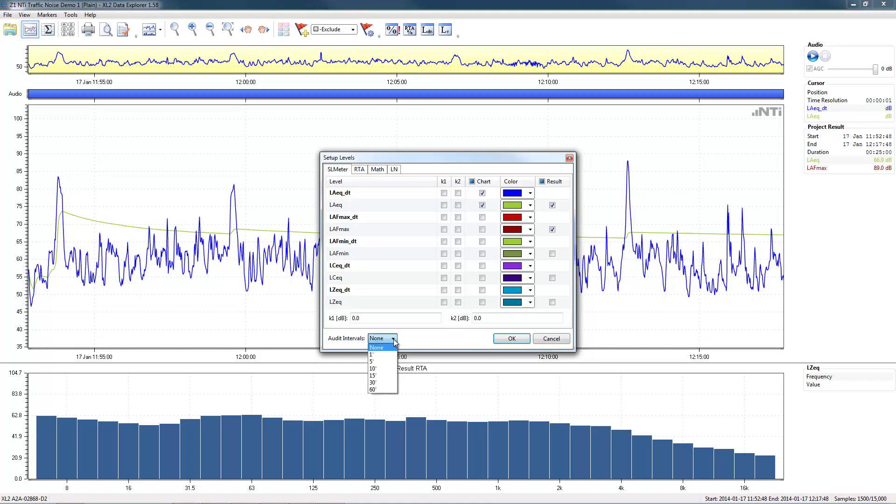
click(382, 362)
click(506, 340)
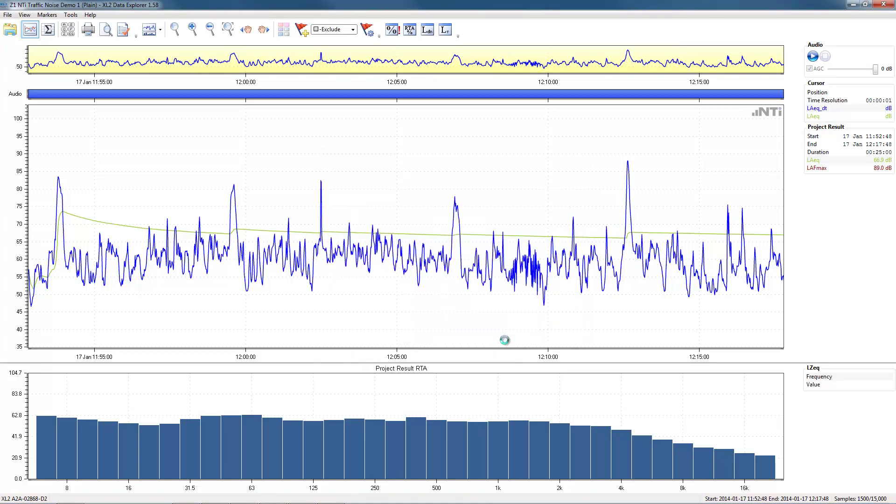
click(505, 342)
Check the 5-minute LAeq trace and replay the audio at the highest peak, around 12:12:39, stopping playback after listening.
drag(506, 344, 195, 239)
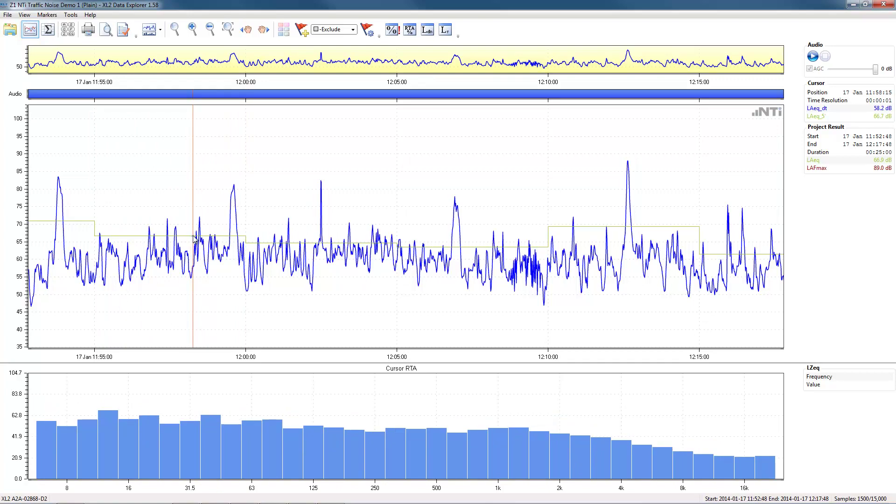
drag(195, 239, 629, 99)
click(628, 99)
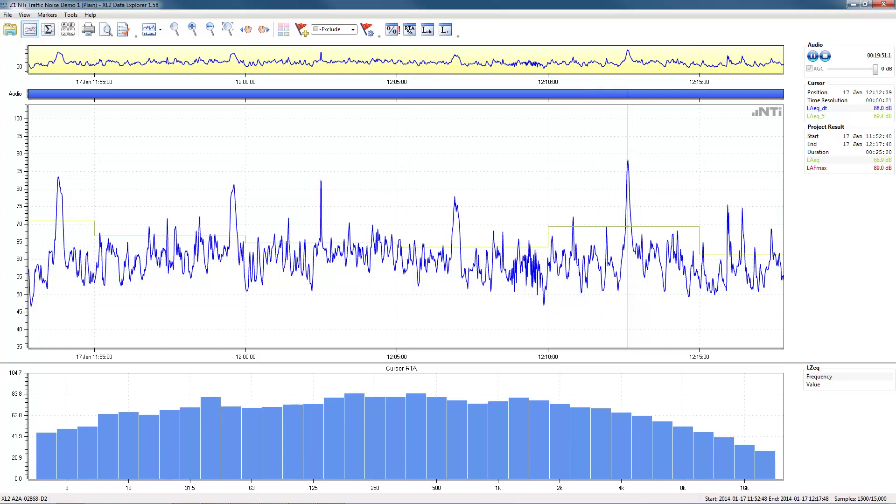
click(825, 56)
click(689, 308)
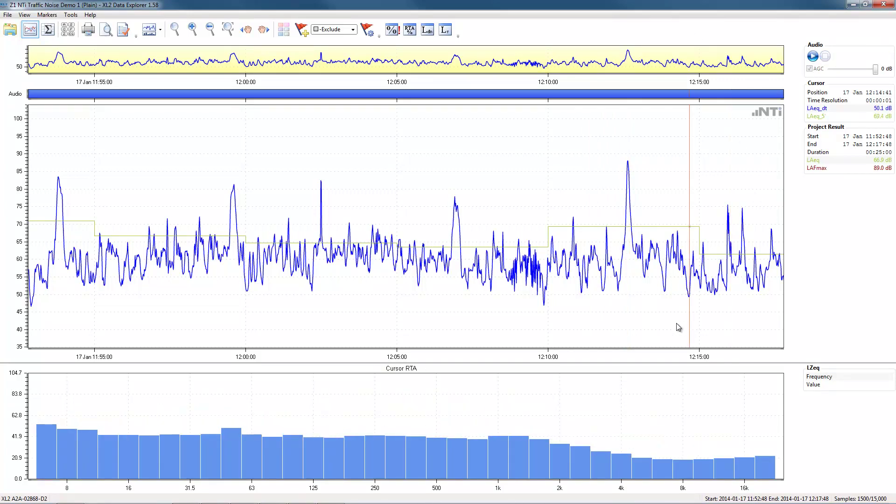
Place an Exclude marker over the highest noise peak, starting at about 12:12:29.
click(622, 232)
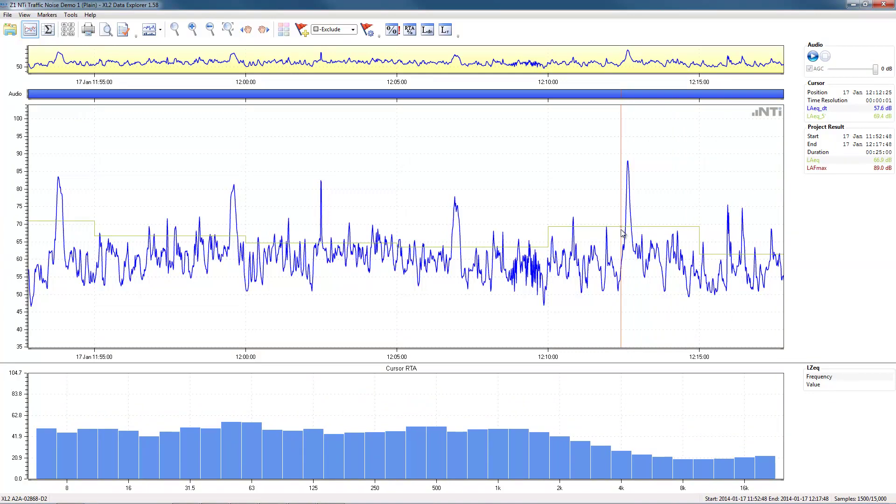
click(620, 231)
click(301, 30)
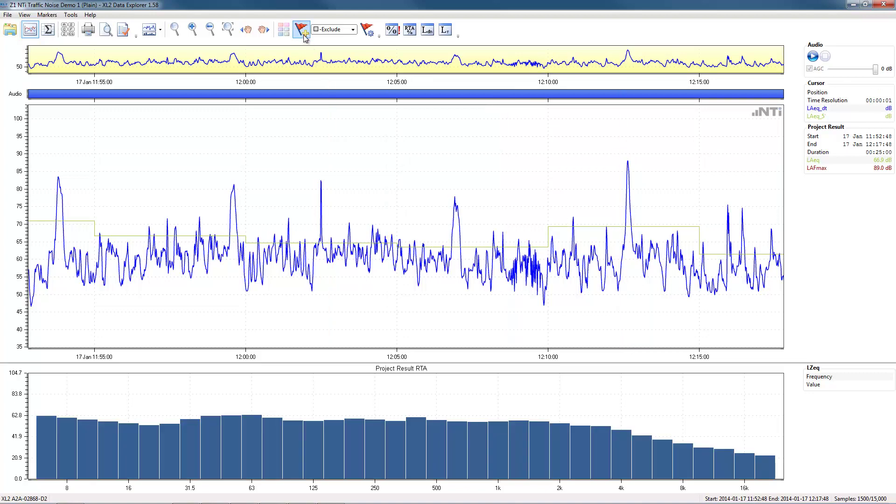
click(593, 140)
click(623, 157)
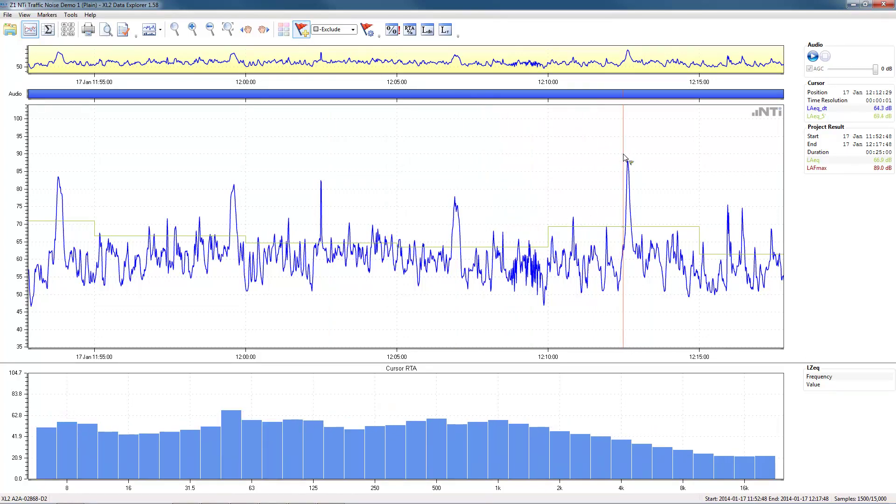
mouse_move(624, 156)
mouse_down()
mouse_move(636, 158)
mouse_move(566, 196)
mouse_move(564, 220)
mouse_move(582, 243)
mouse_move(626, 261)
mouse_up()
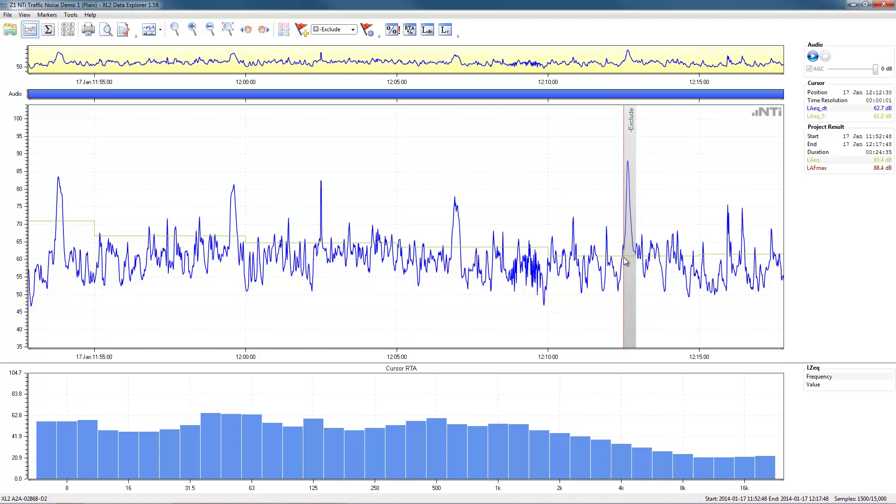
click(368, 311)
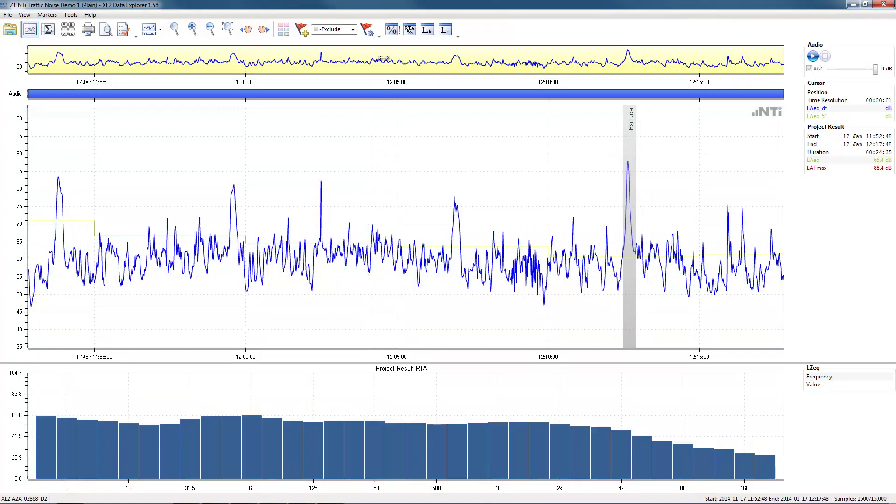
Calculate the level statistics percentiles based on LAFmax_dt with the Exclude marker in place, and close the statistics window.
click(390, 36)
click(392, 33)
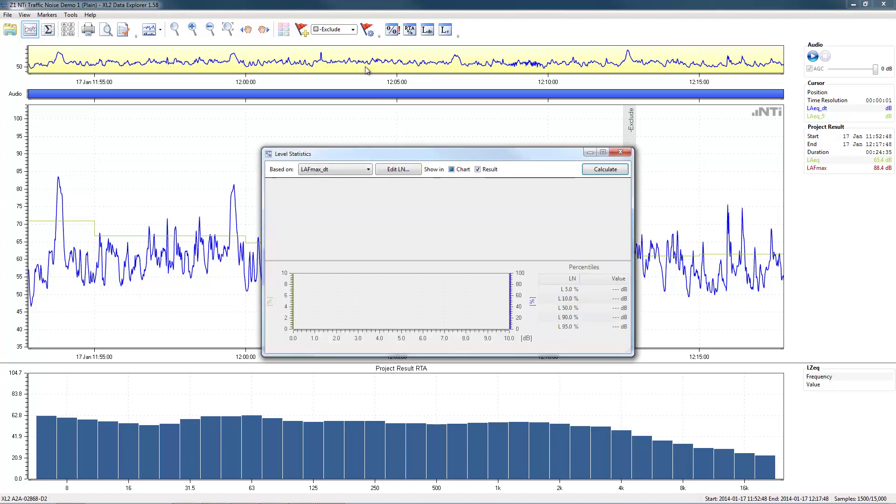
click(596, 170)
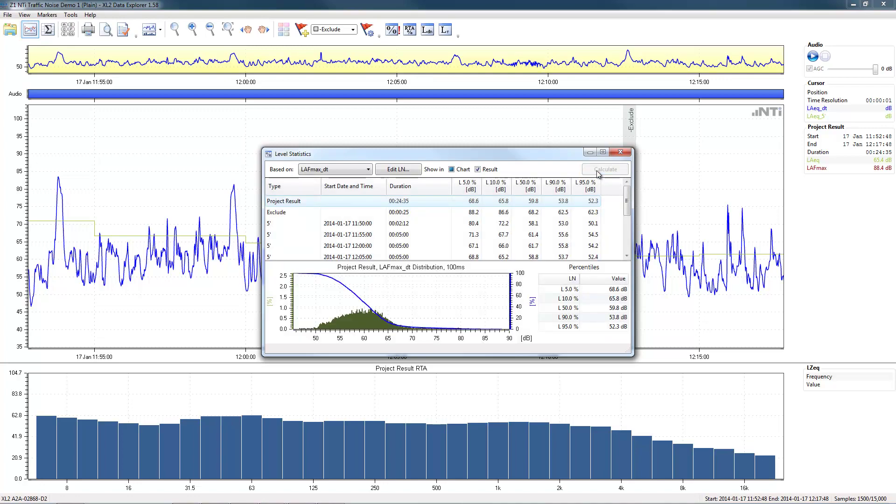
click(621, 152)
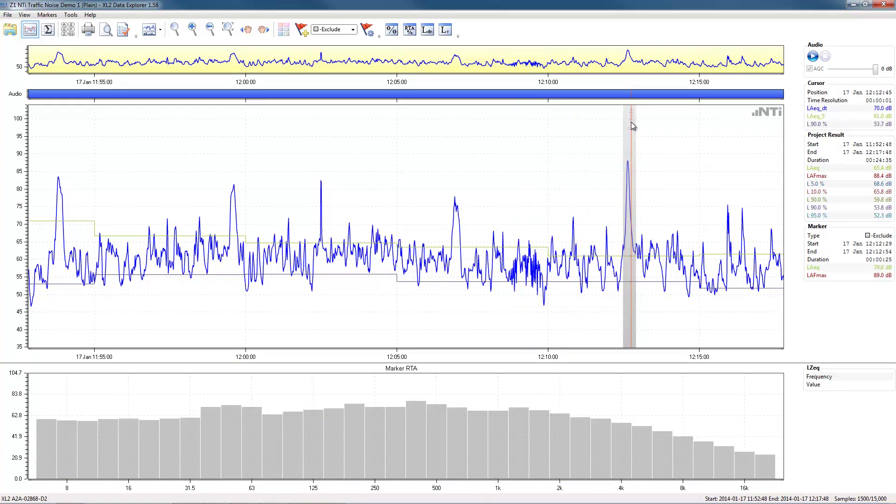
Delete the Exclude marker over the highest peak and recalculate the level statistics based on LAFmax_dt.
right_click(632, 122)
click(647, 136)
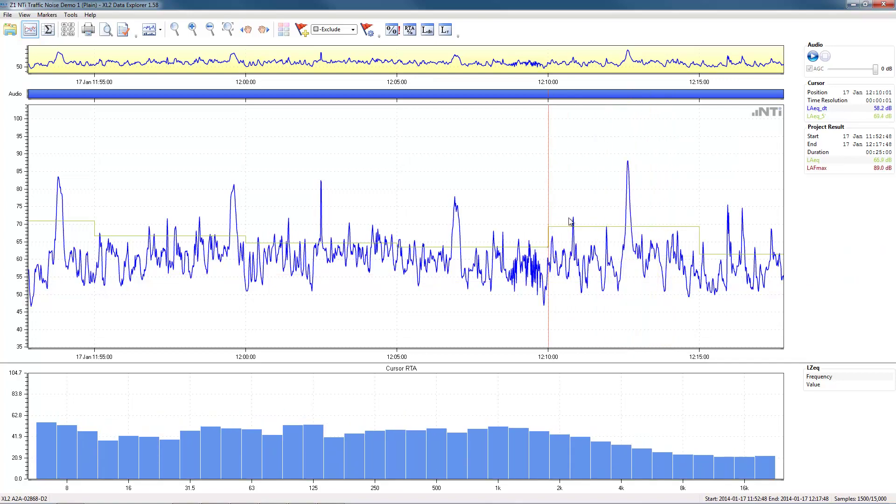
click(393, 31)
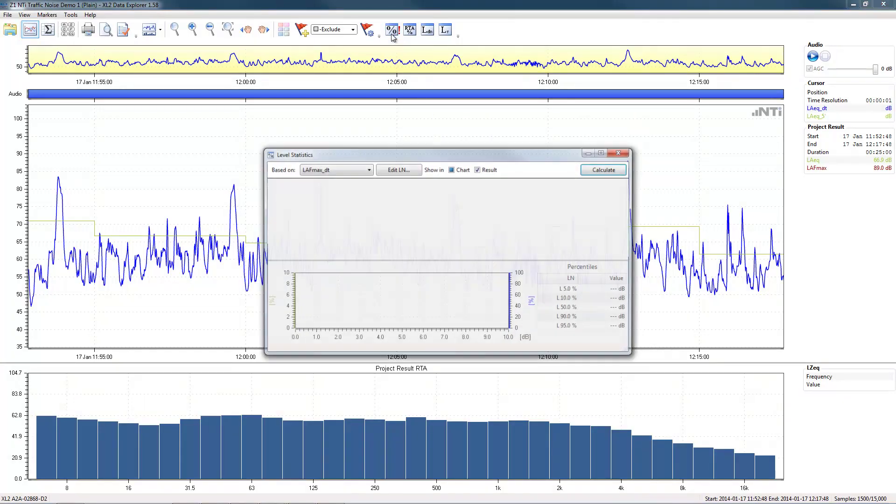
click(606, 169)
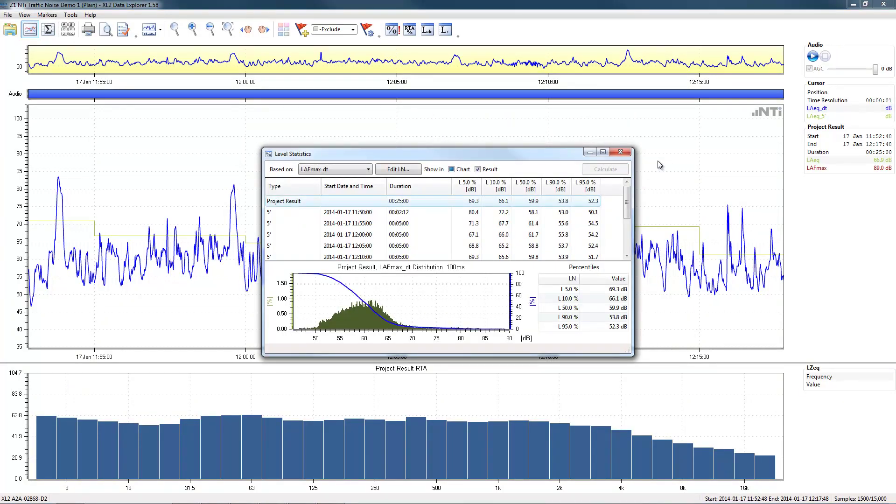
click(620, 152)
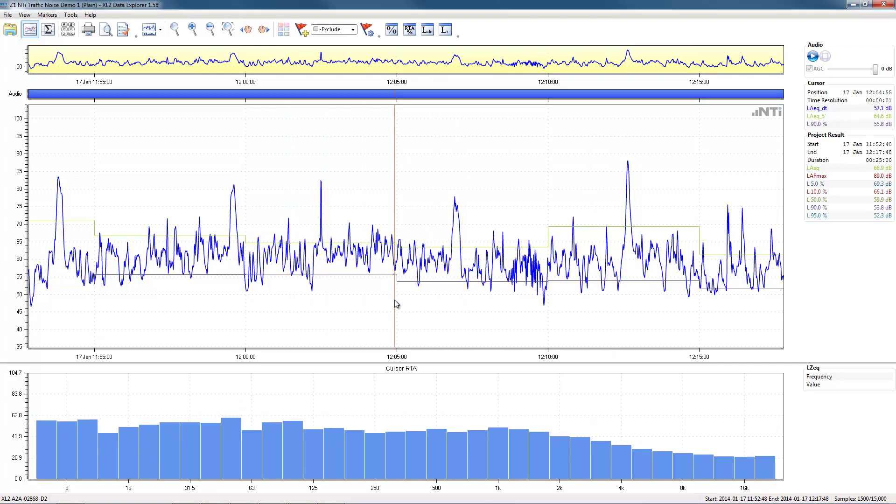
Export the results table to the Desktop as the Excel workbook Z1 NTi Traffic Noise Demo 1 (Plain).xlsx and view the exported sheet.
click(49, 30)
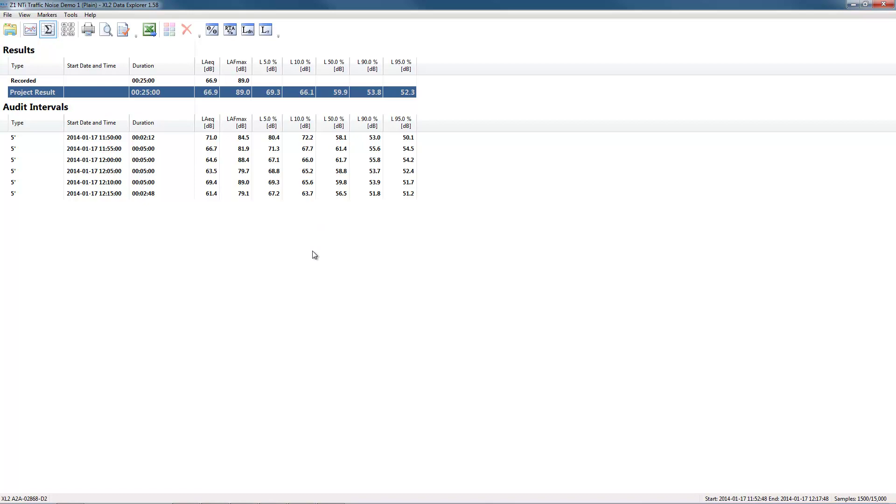
click(149, 31)
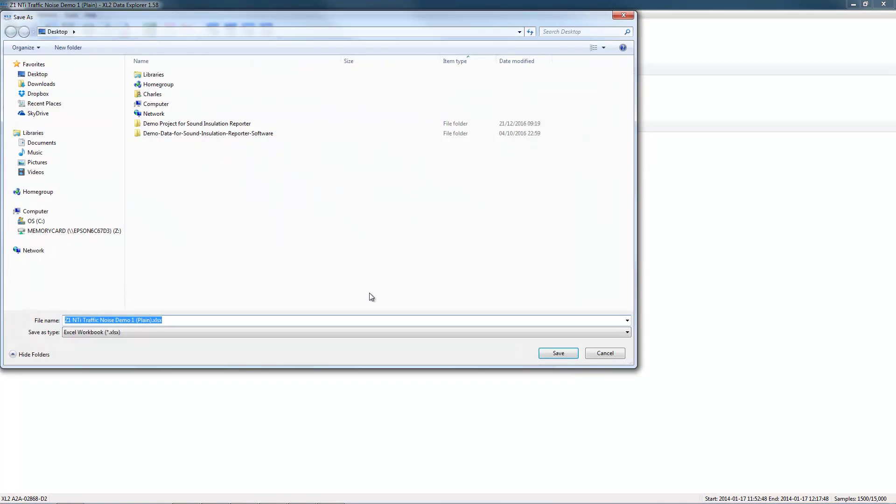
click(560, 352)
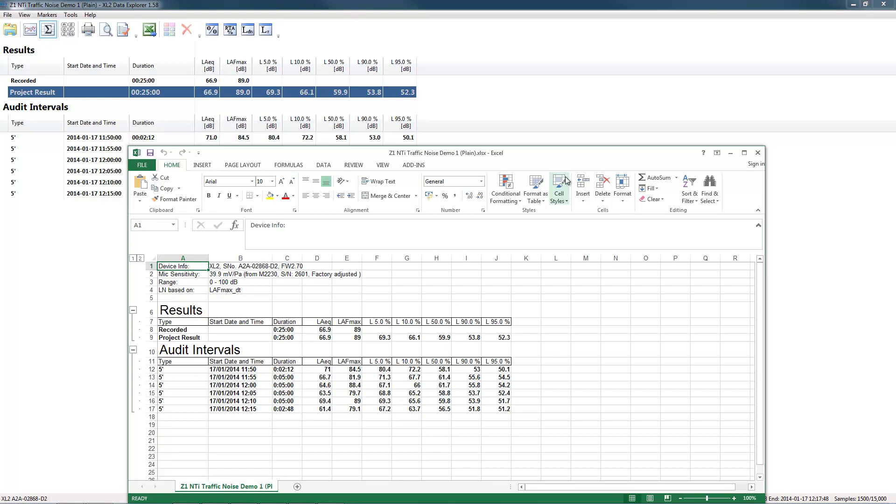
click(745, 153)
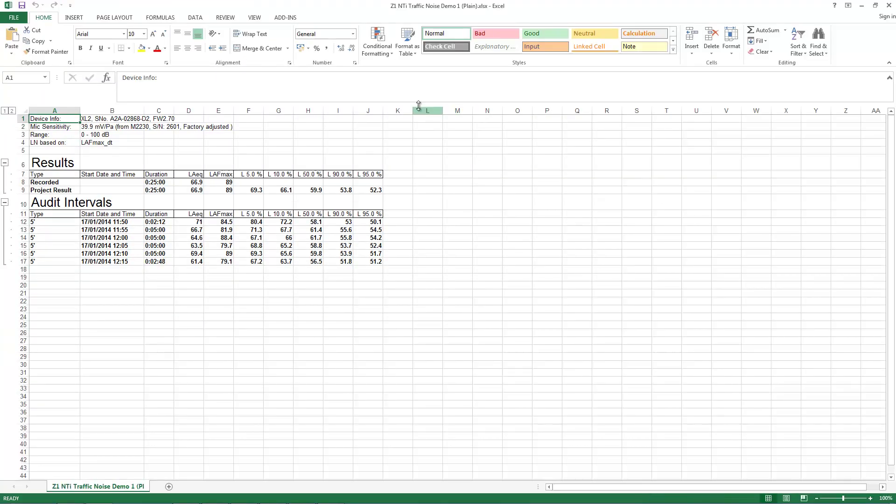
click(861, 7)
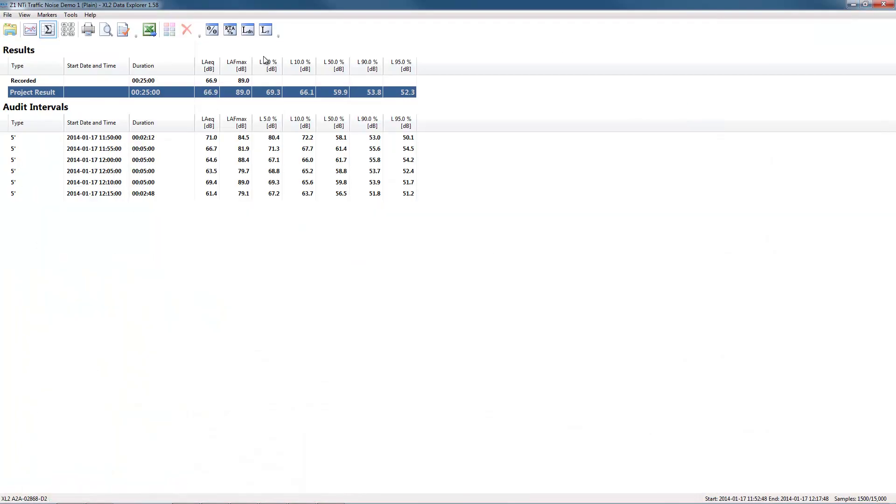
Return to the level chart and copy it to the clipboard as a bitmap.
click(31, 30)
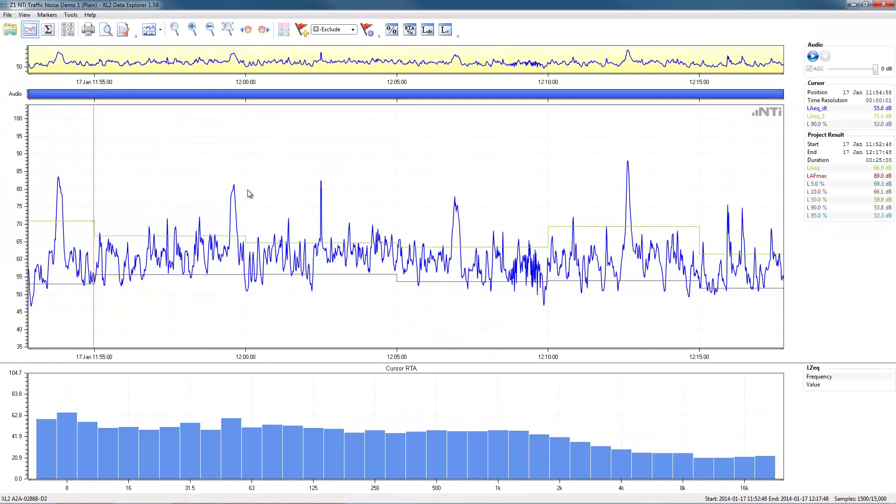
click(269, 260)
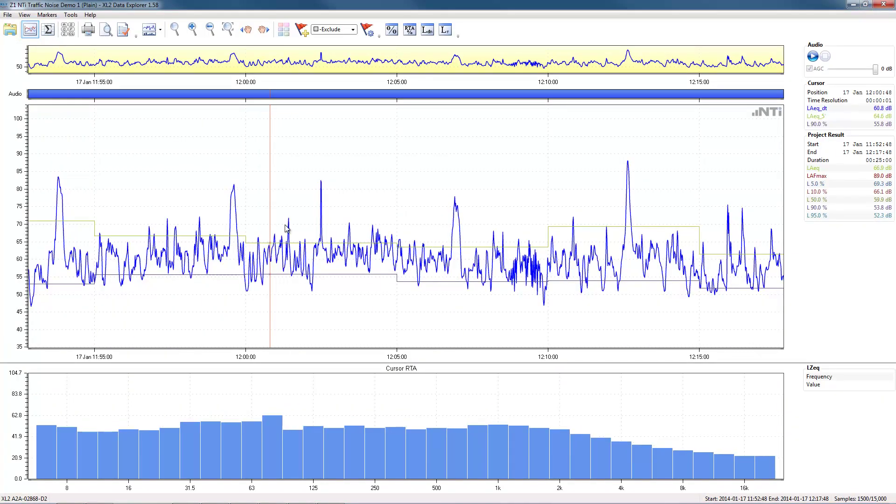
right_click(293, 185)
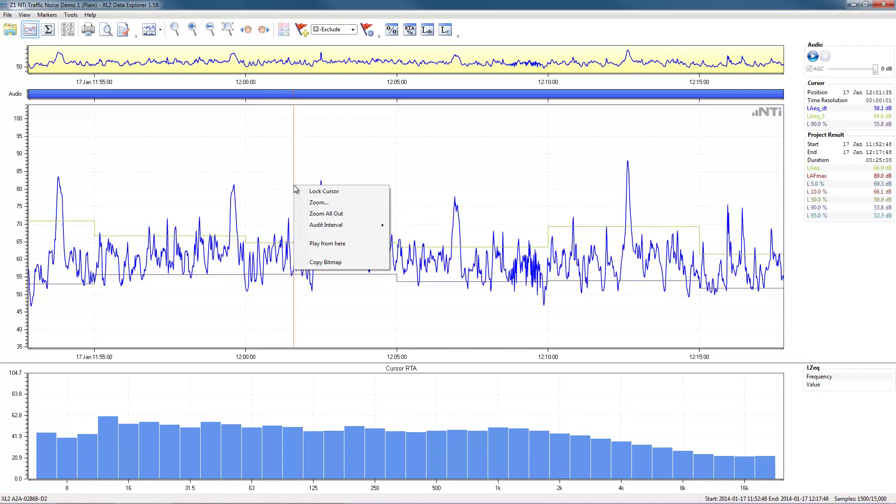
click(325, 262)
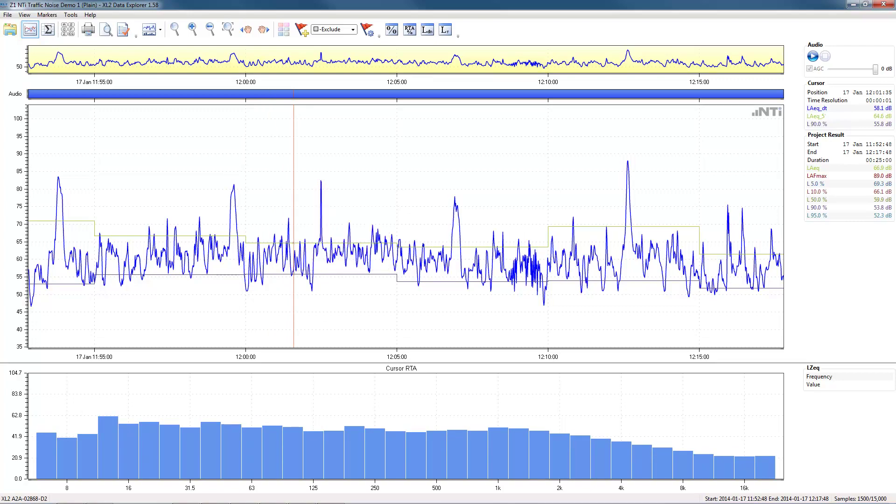
Switch to the exported Excel workbook and paste the level chart at cell B22, below the audit intervals table.
click(99, 495)
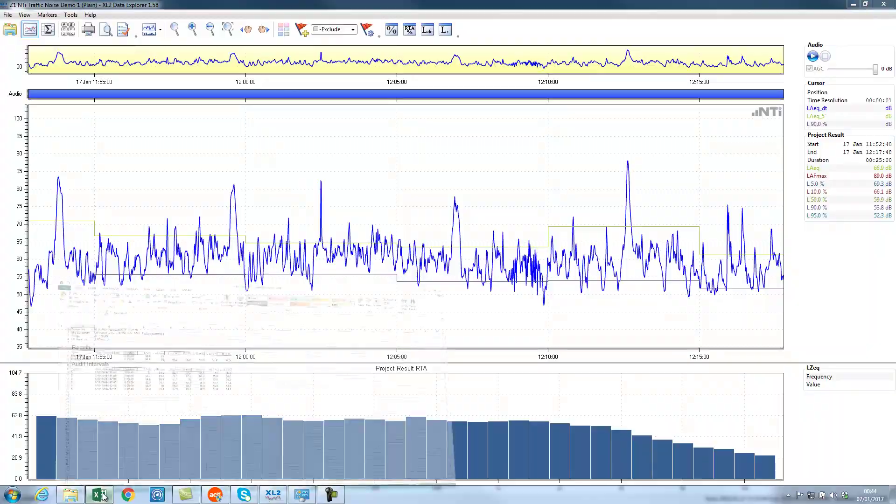
click(129, 303)
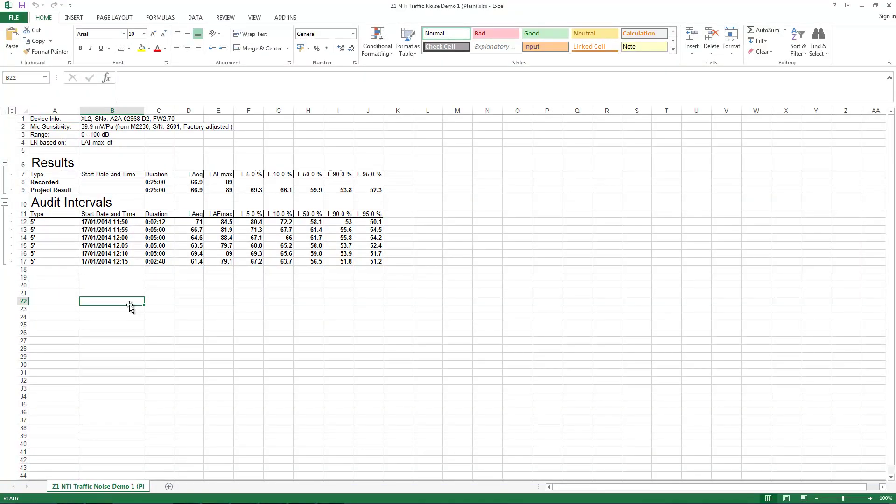
right_click(130, 304)
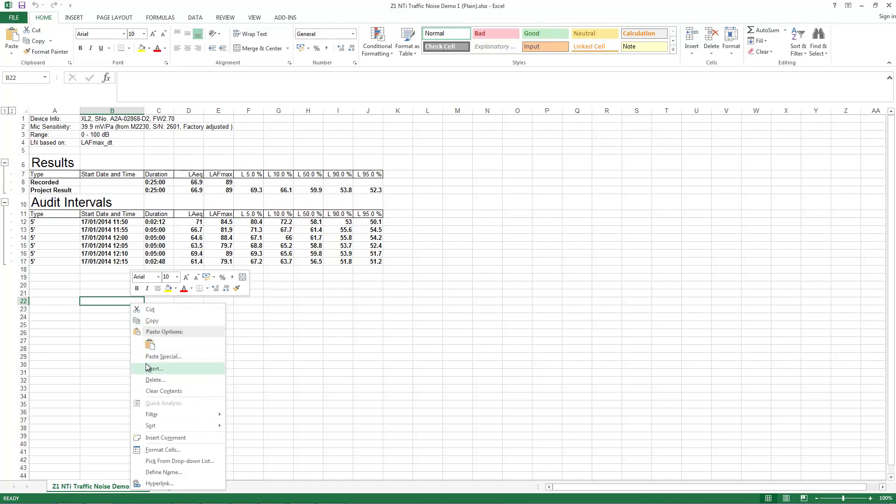
click(150, 345)
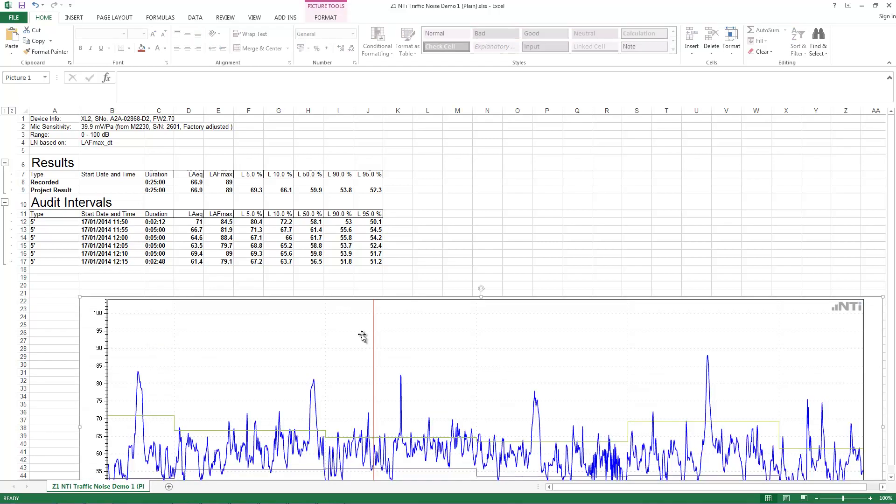
drag(892, 211, 889, 292)
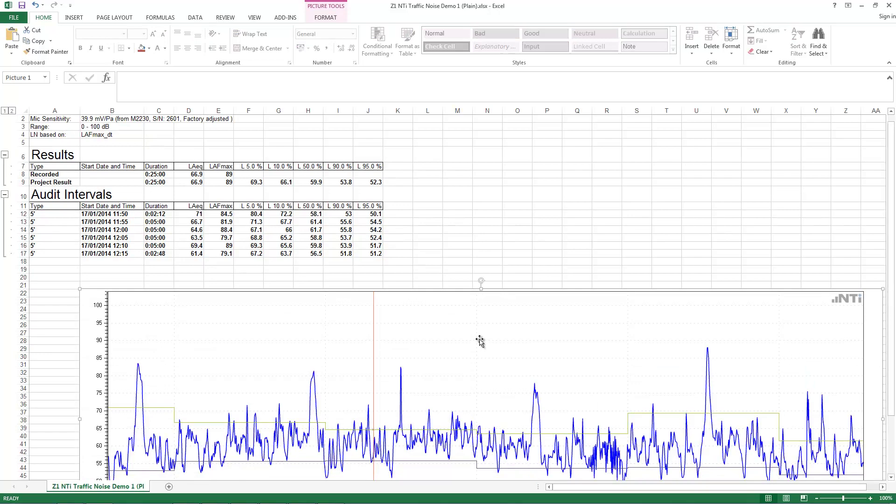
scroll(480, 342, down, 4)
Switch back to XL2 Data Explorer, turn off the 5' audit intervals in the advanced level setup, and inspect the running LAeq curve.
mouse_move(276, 502)
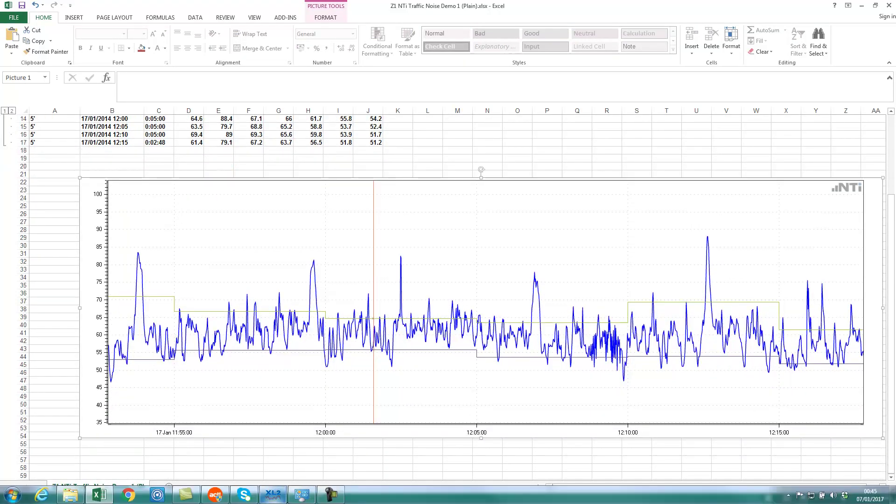
click(273, 495)
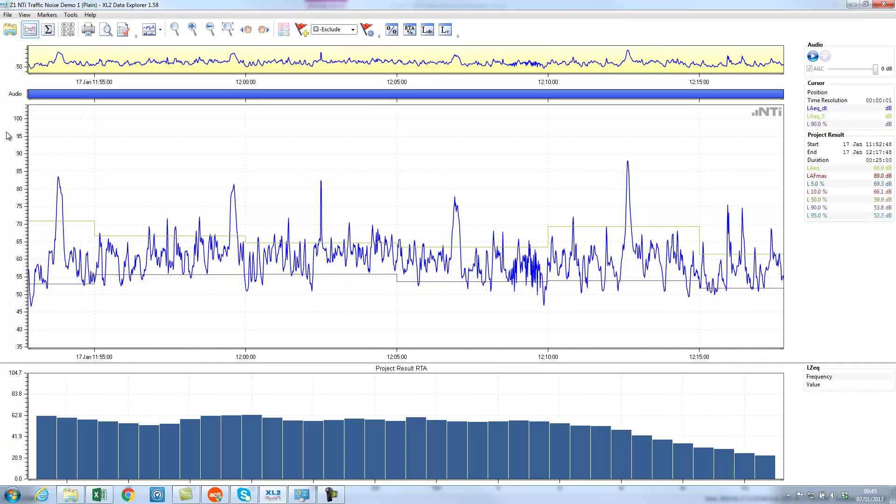
click(69, 34)
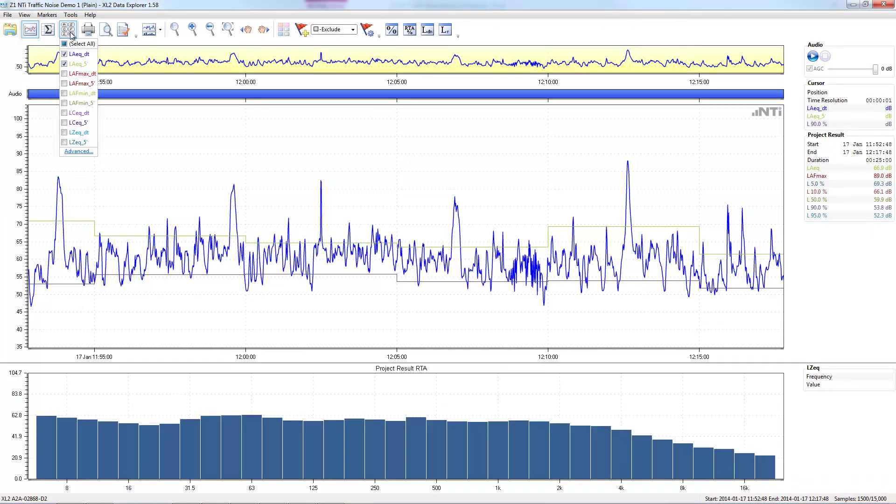
click(80, 150)
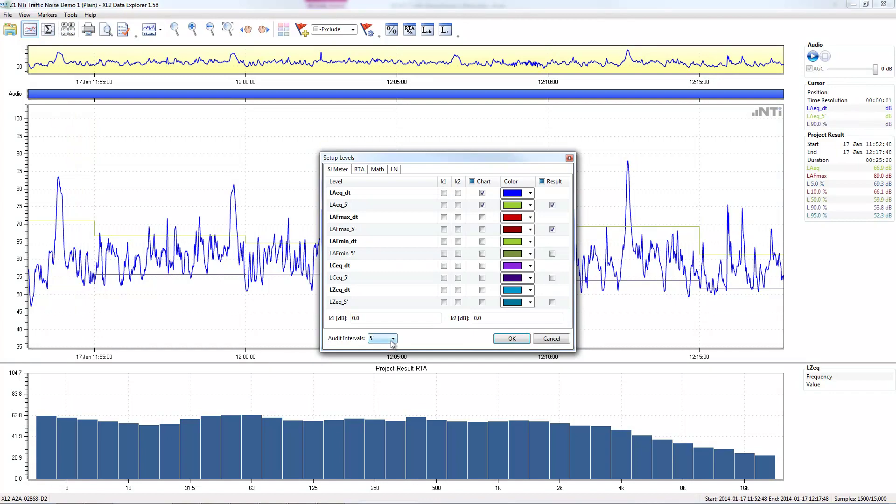
click(392, 339)
click(389, 351)
key(Up)
click(507, 339)
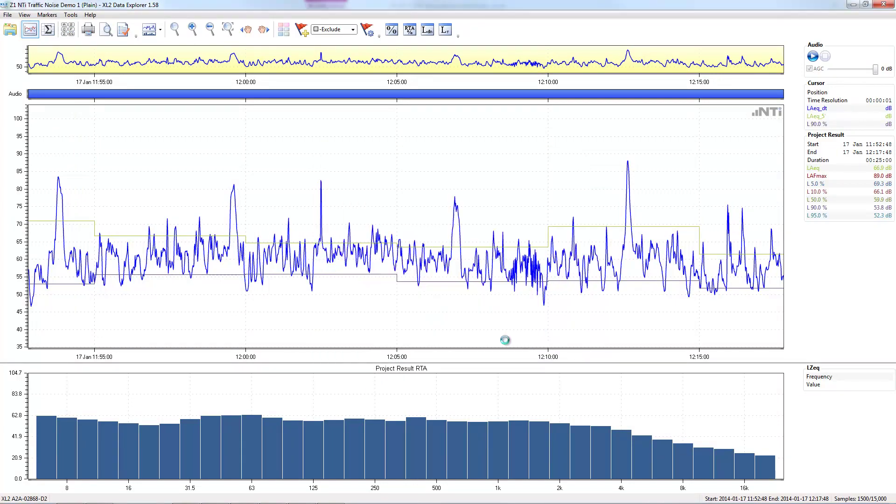
drag(80, 264, 481, 251)
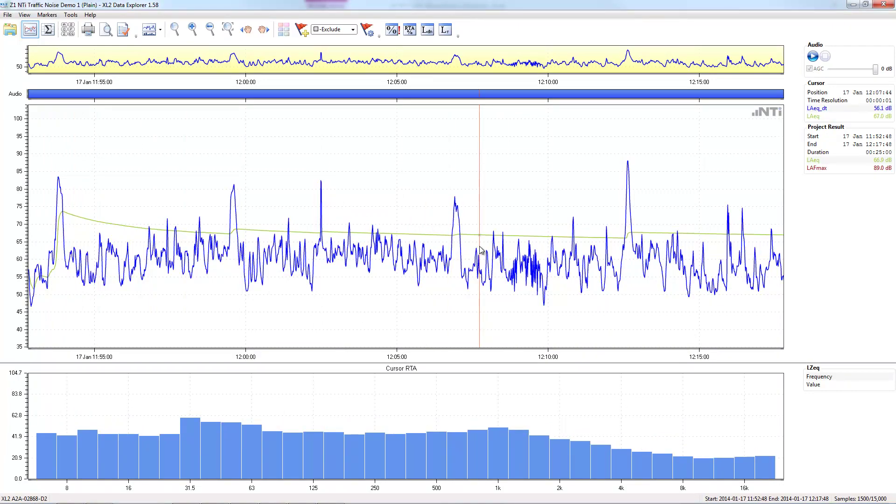
drag(480, 251, 450, 249)
Examine the available marker types and their names, exclusion settings and colours in the marker type definitions.
click(353, 29)
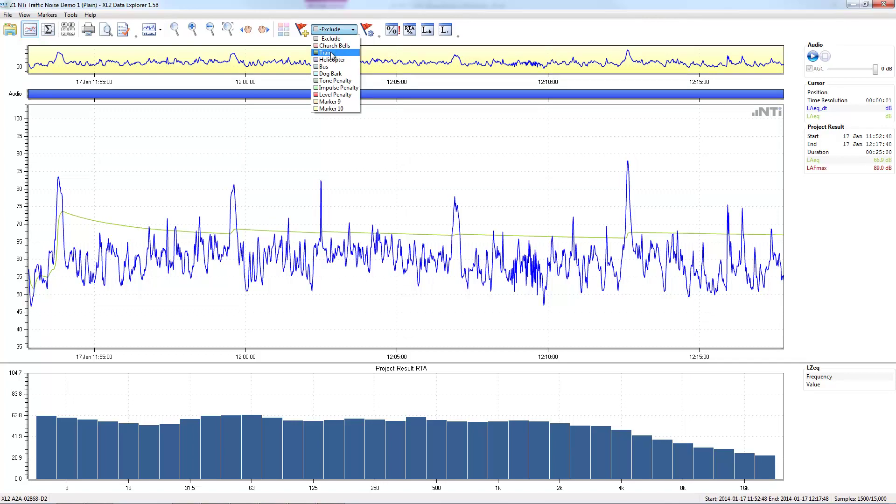
click(285, 32)
click(284, 30)
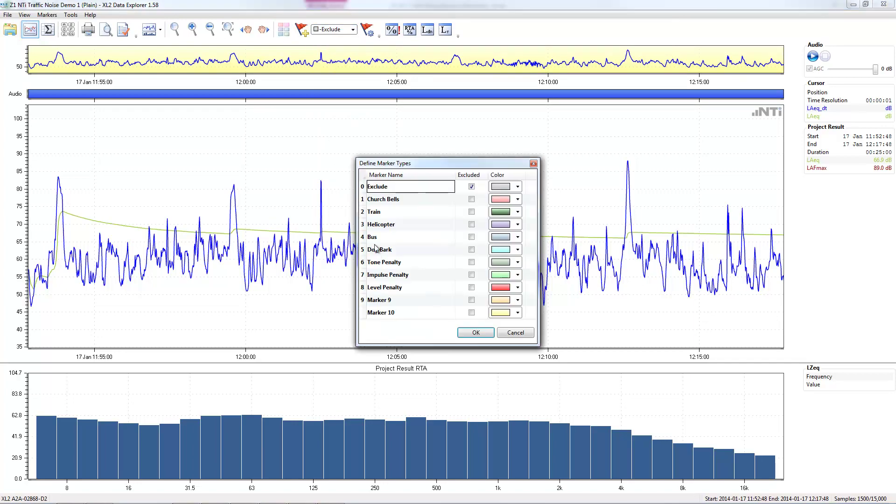
click(380, 214)
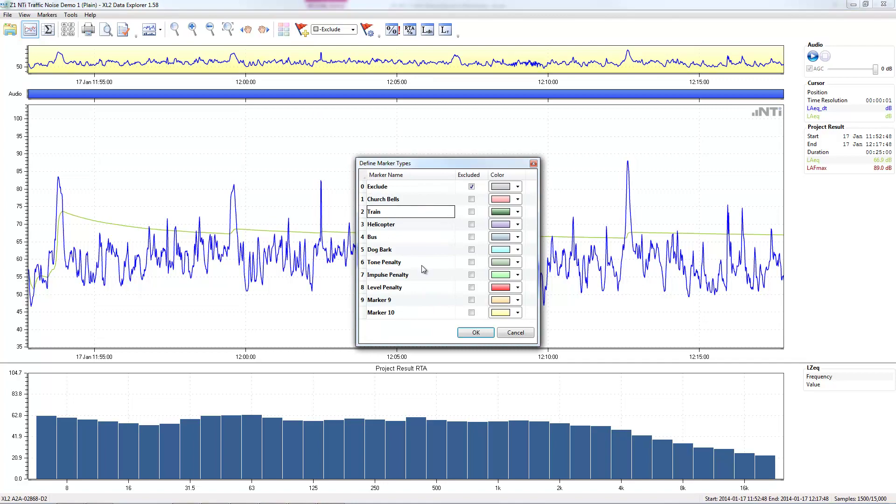
click(476, 333)
Place Train markers over the highest noise peak at about 12:12:39 and over the peak just before 12:07.
click(352, 32)
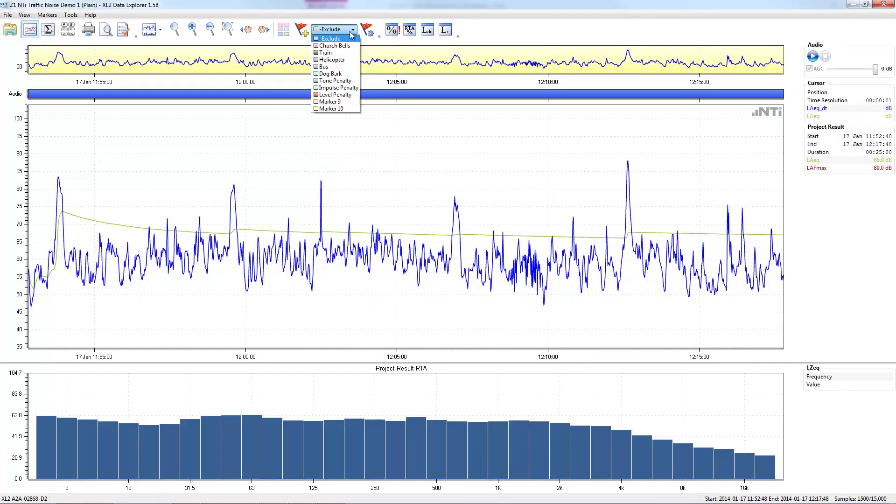
click(329, 52)
click(304, 35)
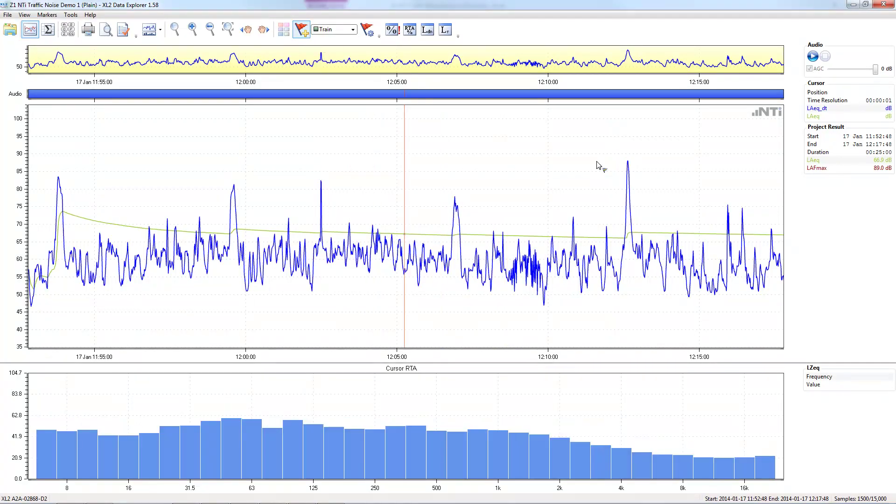
click(624, 178)
drag(626, 177, 633, 178)
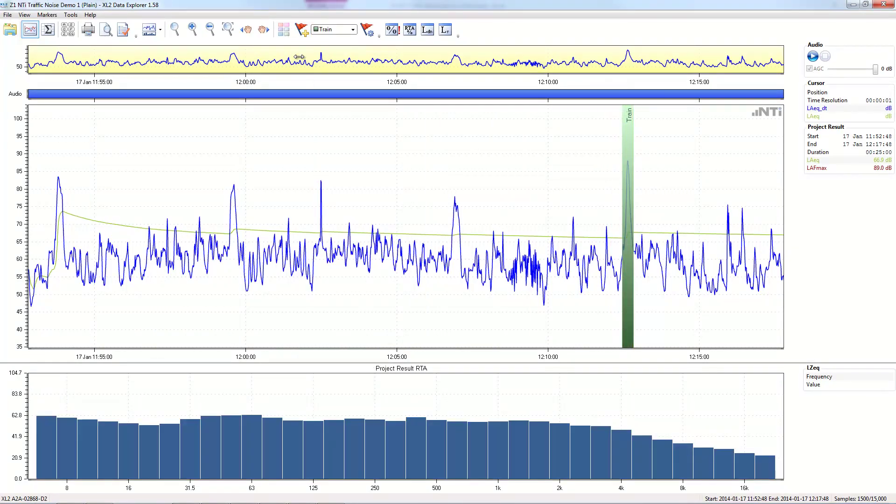
click(301, 29)
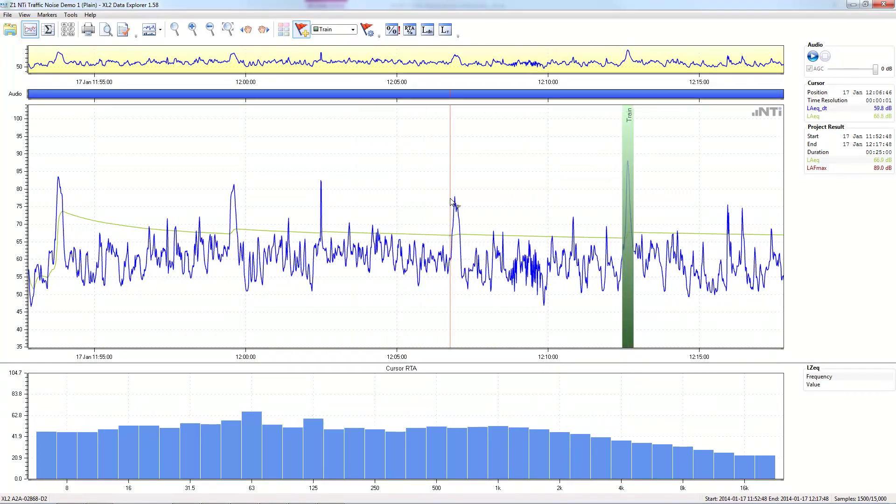
drag(452, 202, 465, 202)
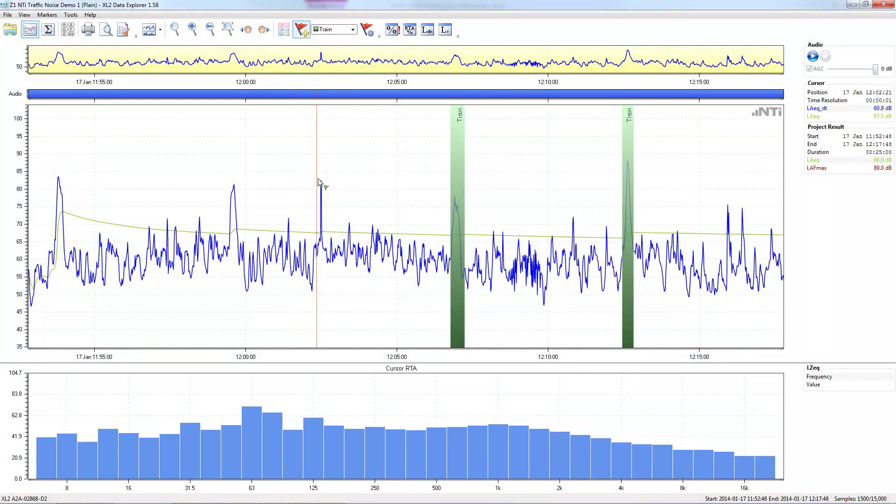
Place Train markers over the noise peaks at about 12:02:30 and just before 12:00:00, and inspect the latter marker's spectrum.
drag(318, 184, 324, 182)
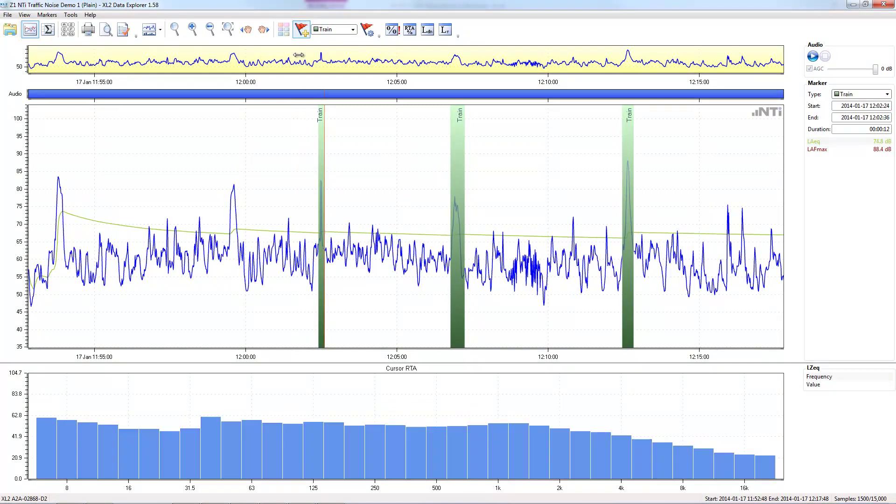
drag(226, 138, 241, 138)
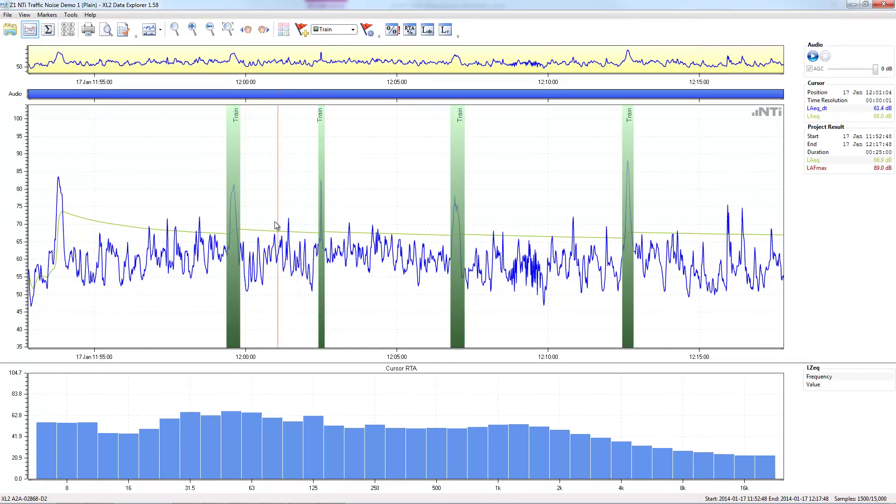
click(236, 121)
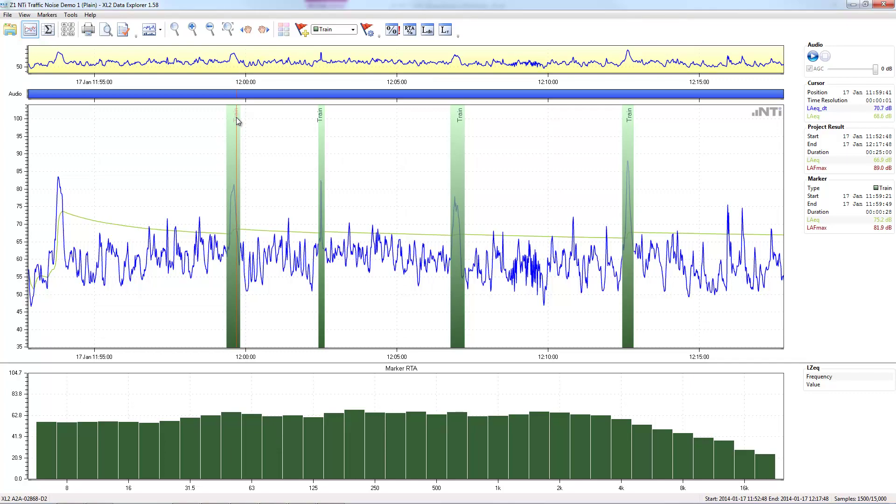
Examine the individual Train markers and the project result in the results table, then return to the level chart.
click(51, 34)
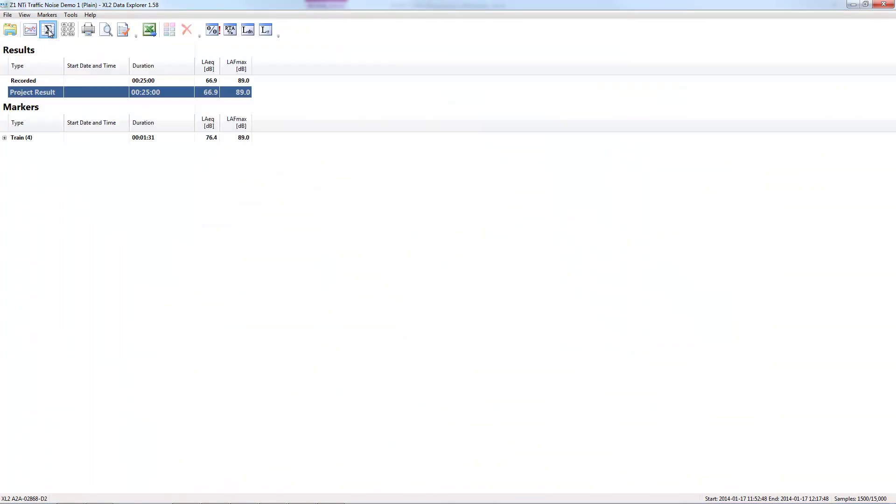
click(5, 138)
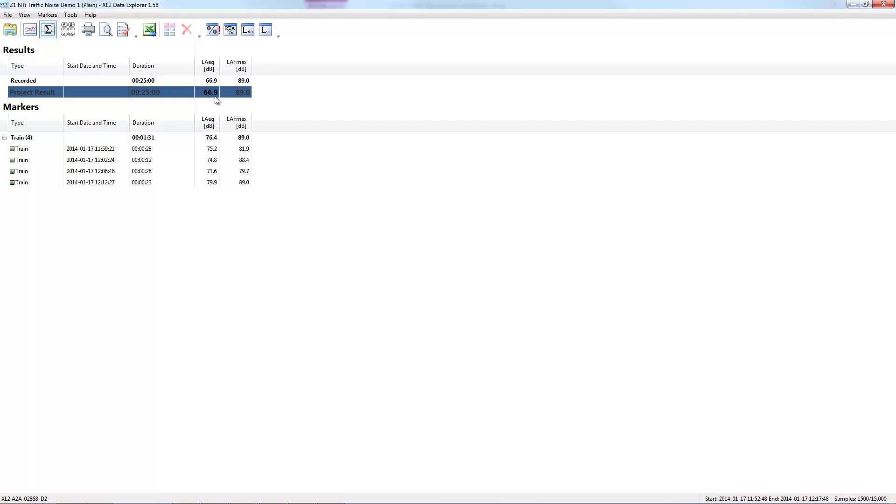
click(29, 30)
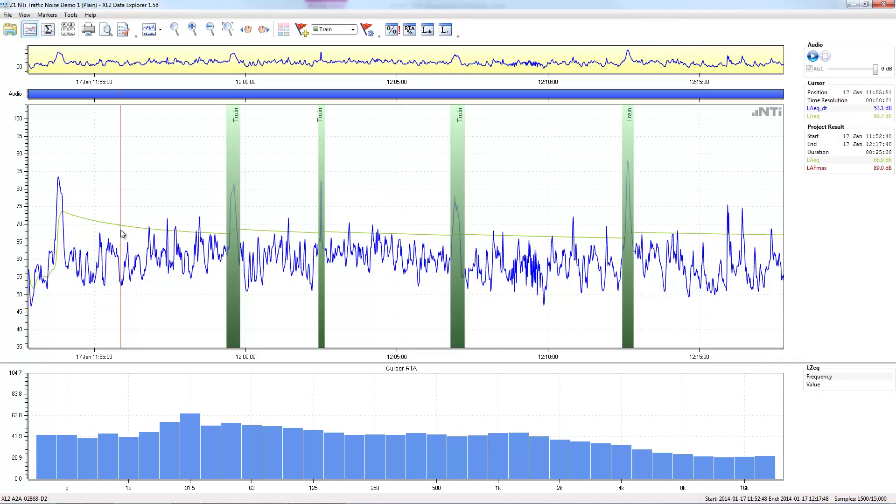
Exclude the Train marker type from the project result and check the results table for the effect.
drag(123, 233, 329, 134)
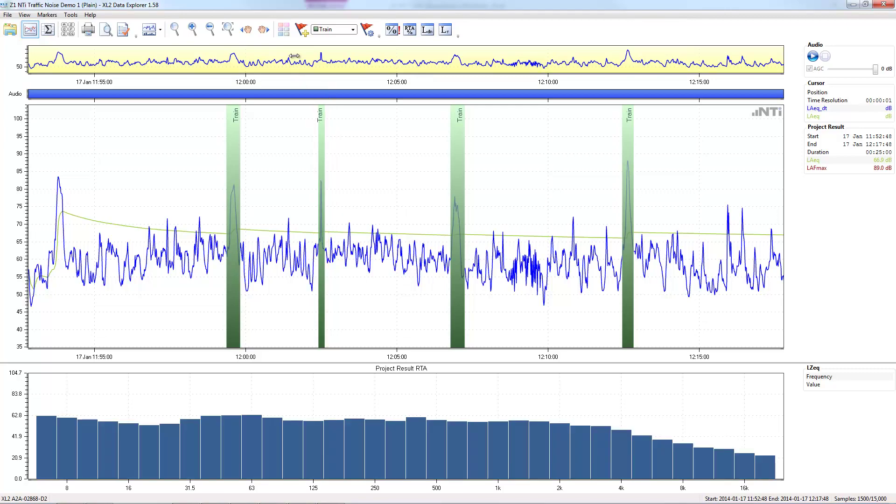
click(284, 31)
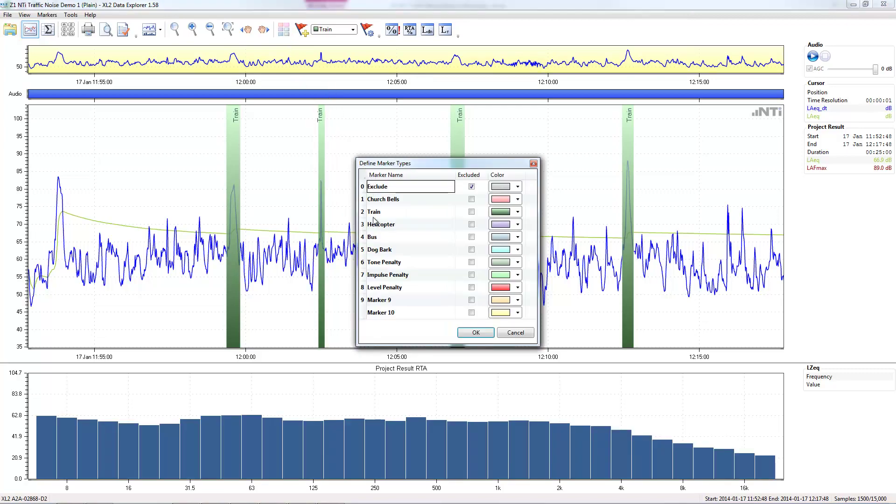
click(471, 213)
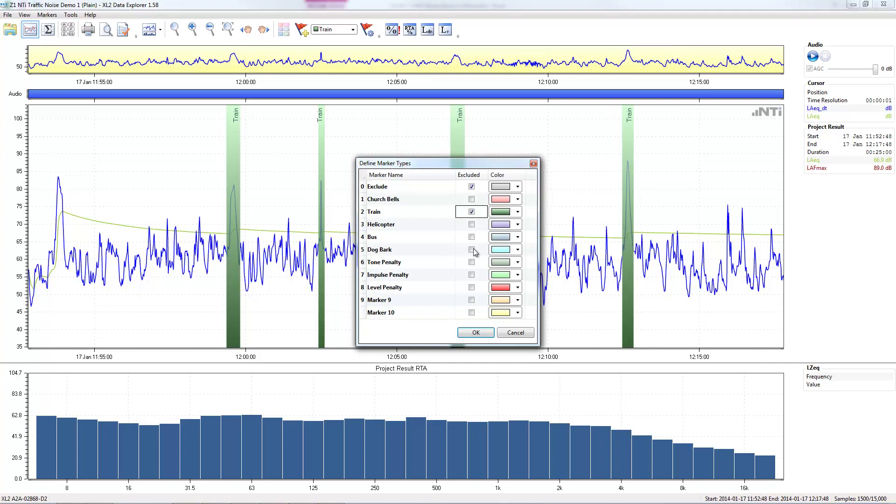
click(474, 332)
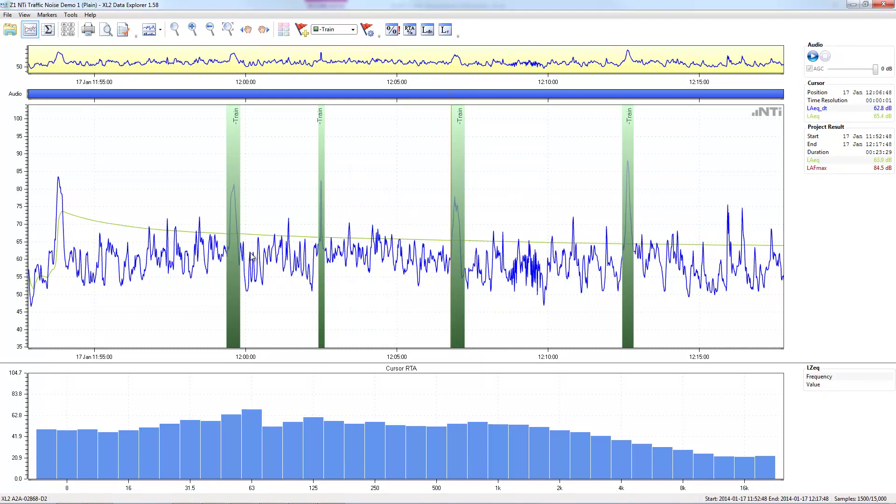
click(49, 31)
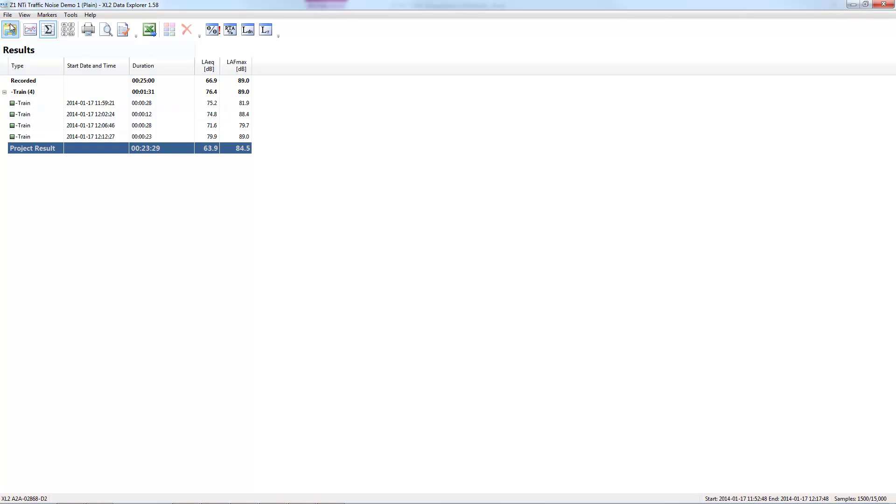
click(30, 29)
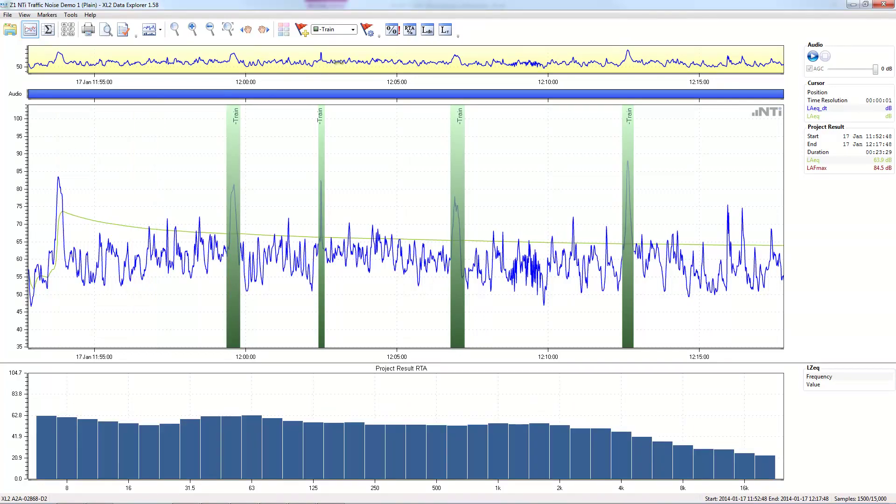
Examine the Level, Pure Tone and Impulsive Sound methods and their parameters in the Automatic Marker Generator without calculating markers.
click(368, 31)
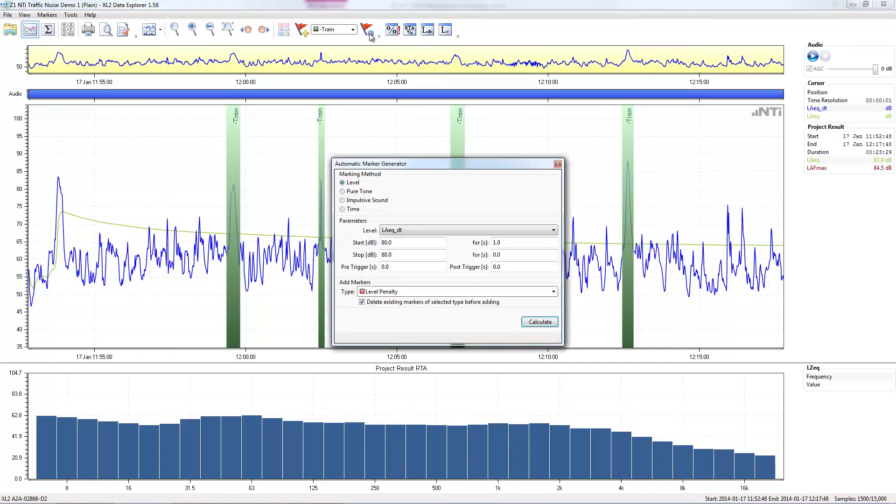
click(370, 192)
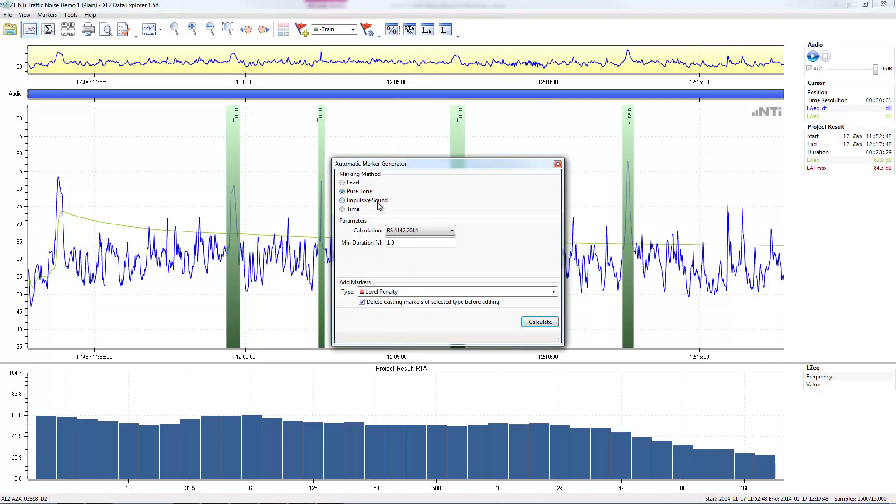
click(377, 201)
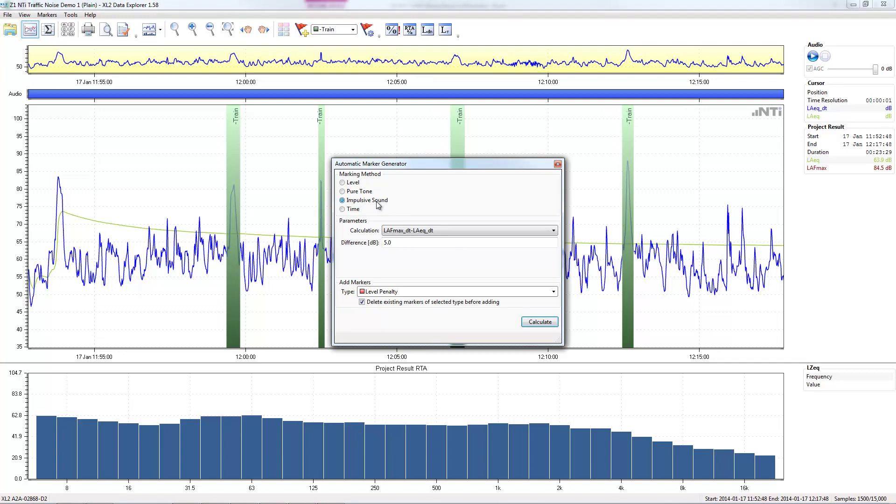
click(558, 163)
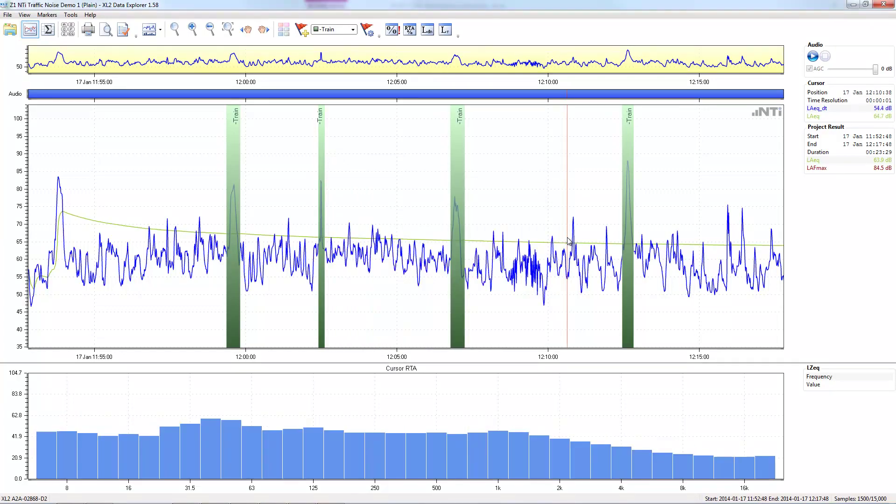